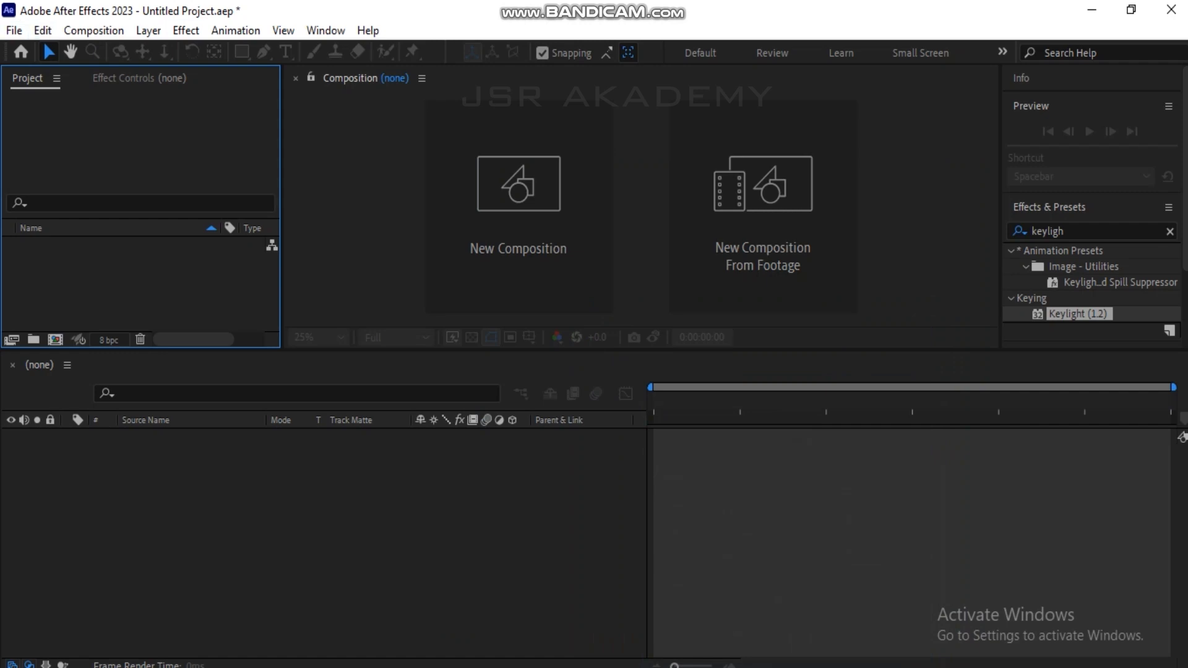
# Import the Background Videos clip from the Assets folder as Footage, creating a composition from it.
pyautogui.rightClick(126, 270)
pyautogui.moveTo(235, 365)
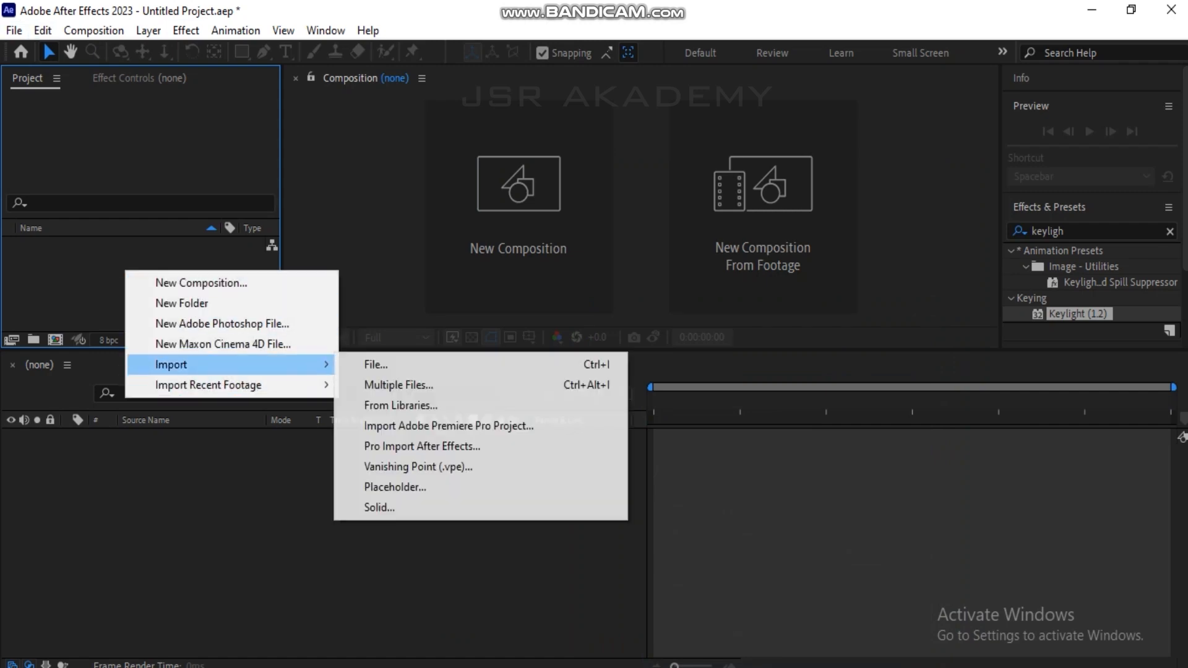
pyautogui.click(375, 364)
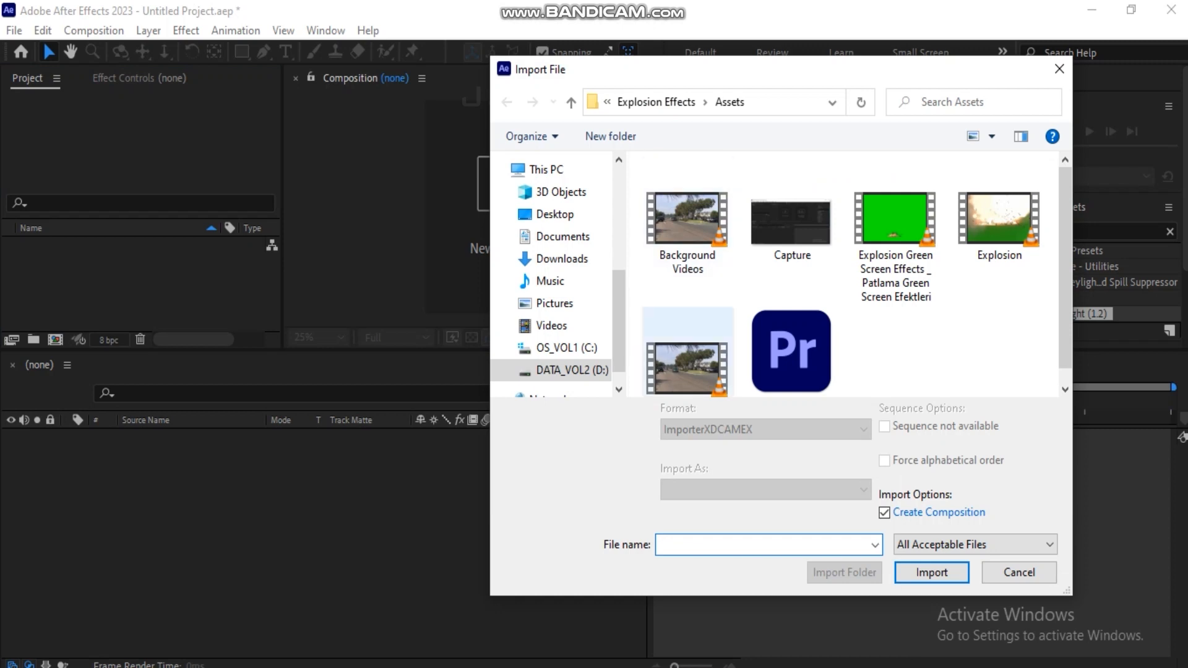
pyautogui.click(687, 224)
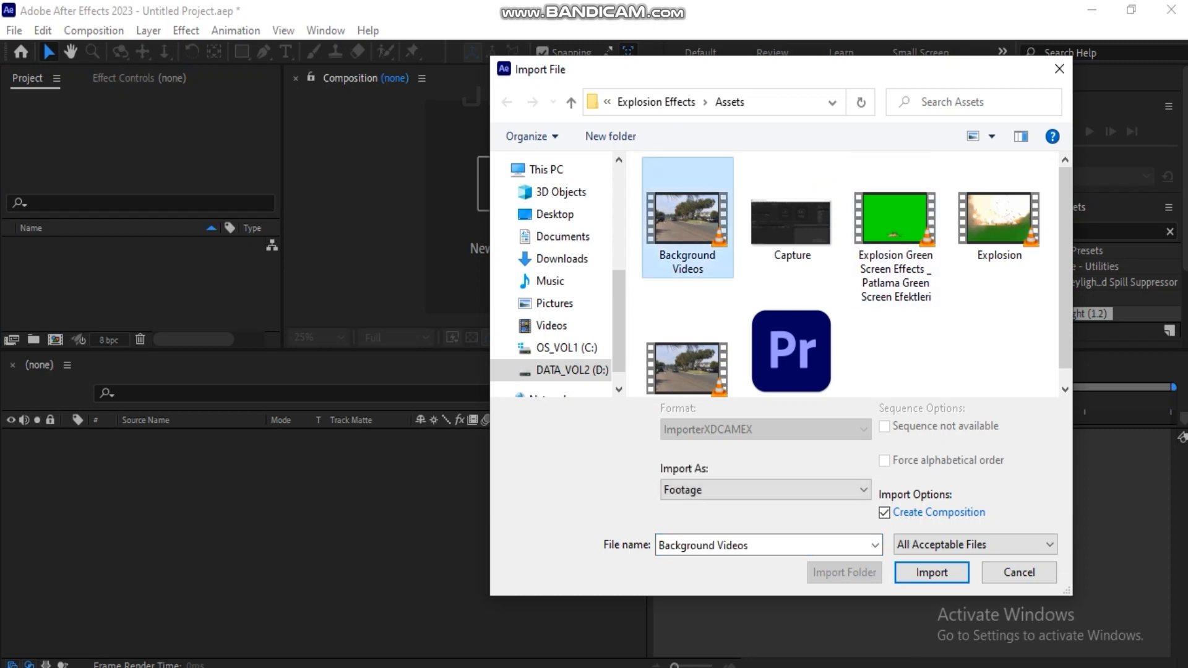
pyautogui.click(765, 490)
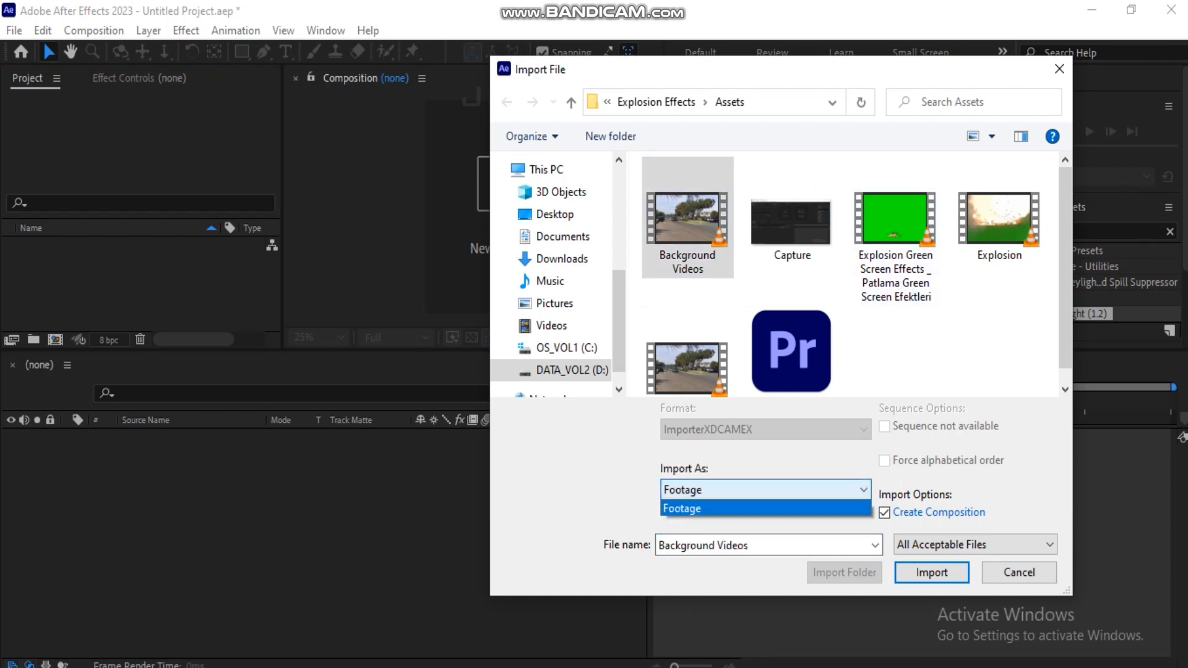
pyautogui.click(765, 507)
pyautogui.press('Return')
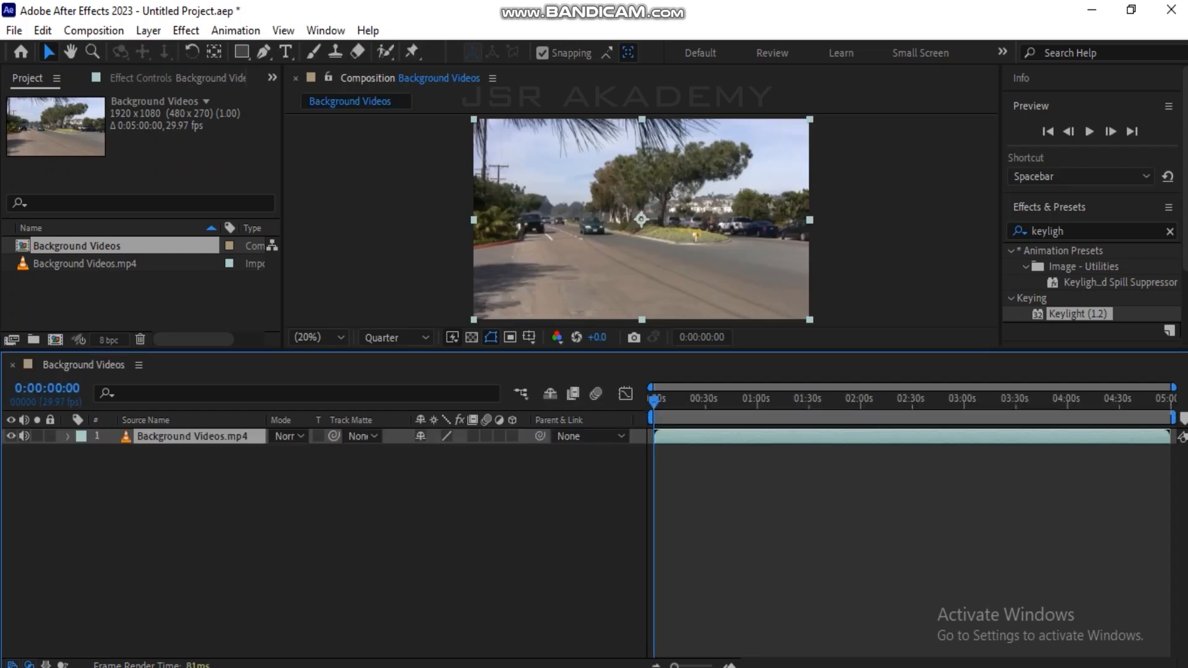
# Set the Background Videos composition's frame rate to 24 frames per second.
pyautogui.rightClick(337, 240)
pyautogui.click(395, 279)
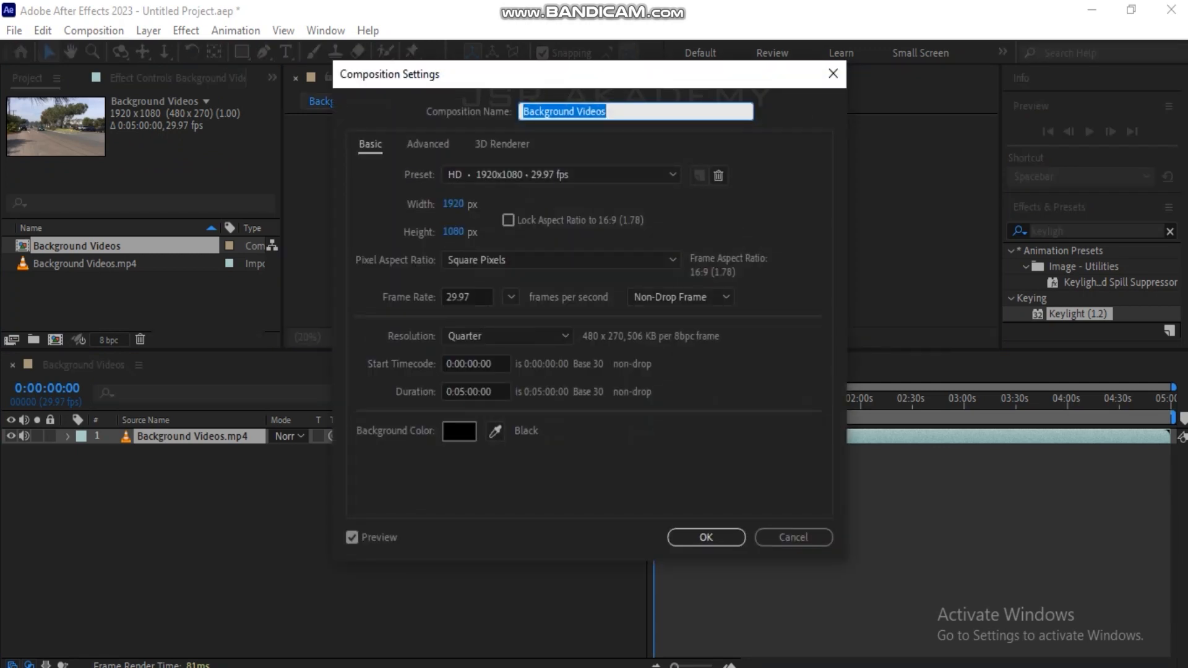
pyautogui.click(467, 297)
pyautogui.write('24')
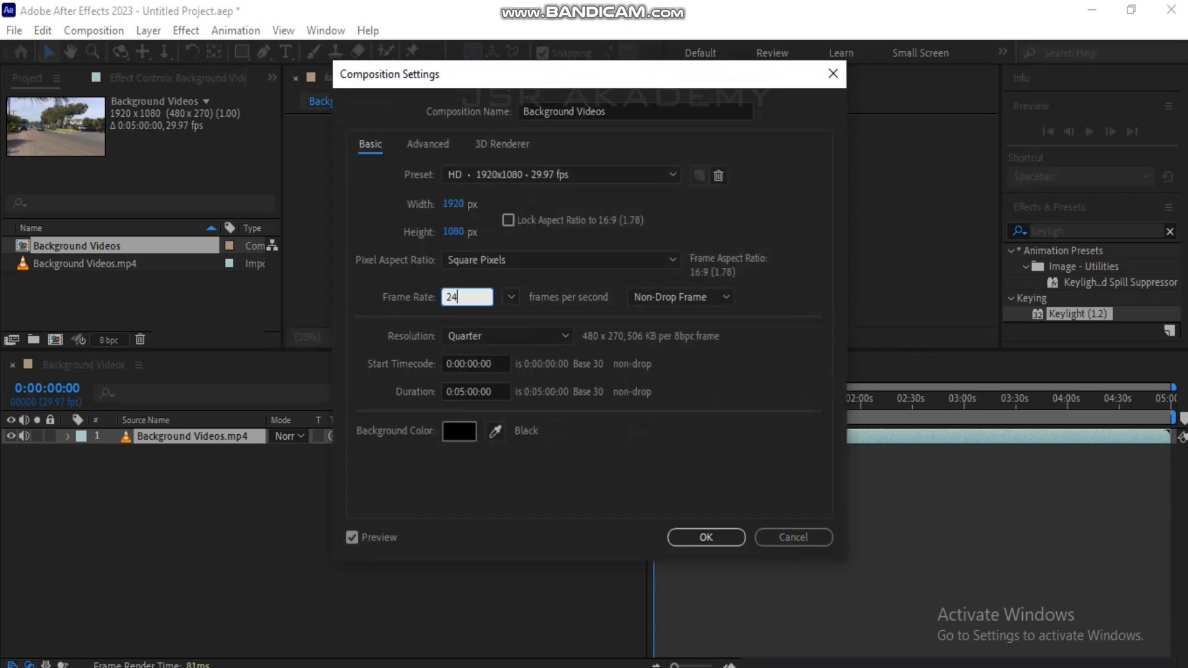
pyautogui.press('Tab')
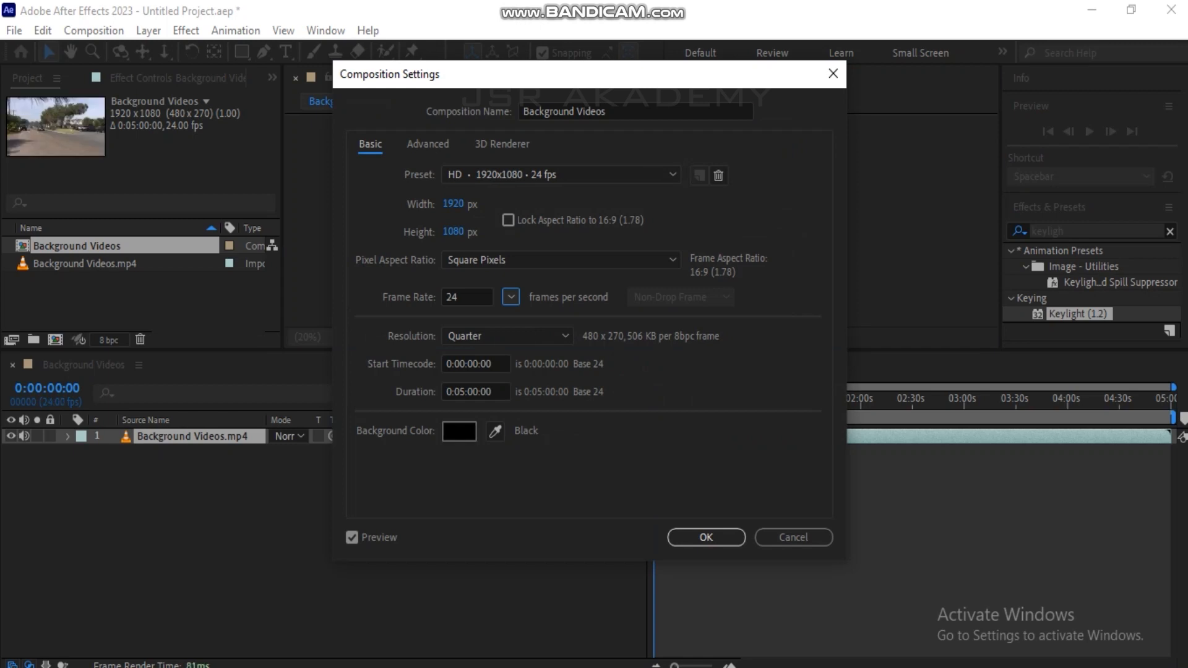
# Set the composition's duration to 0:00:06:00 and apply the settings.
pyautogui.moveTo(492, 391); pyautogui.dragTo(468, 391)
pyautogui.write('0')
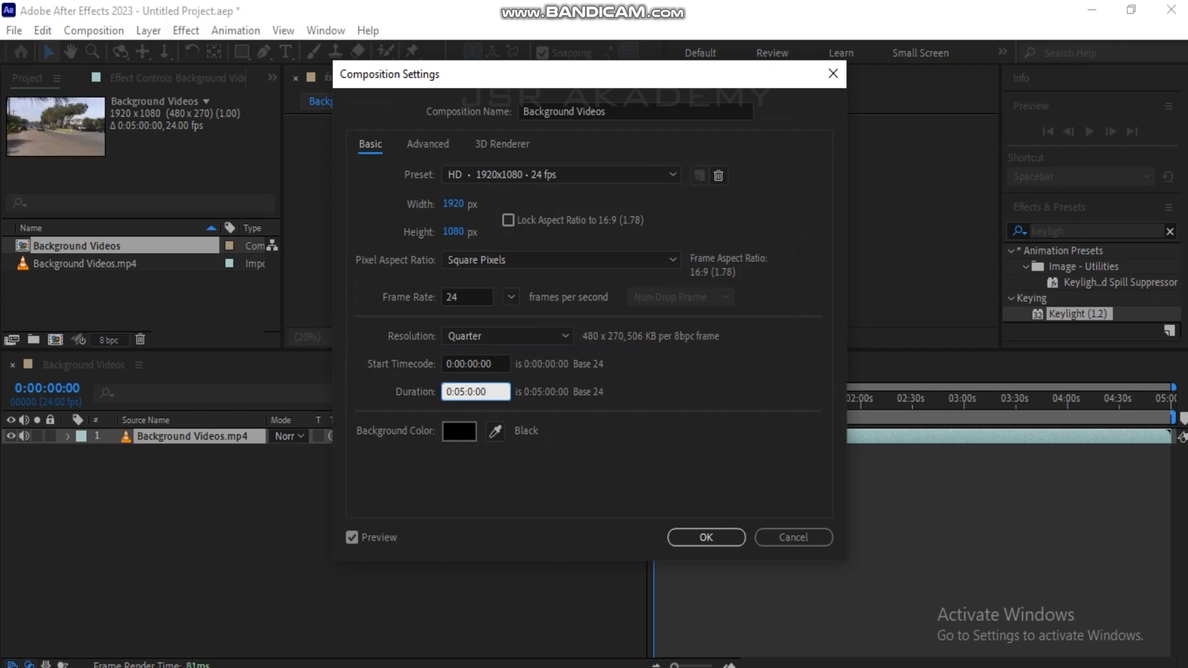
pyautogui.write('4')
pyautogui.press('Left')
pyautogui.press('Left')
pyautogui.press('Left')
pyautogui.hotkey('shift', 'Left')
pyautogui.write('0')
pyautogui.press('Right')
pyautogui.hotkey('shift', 'Right')
pyautogui.write('6')
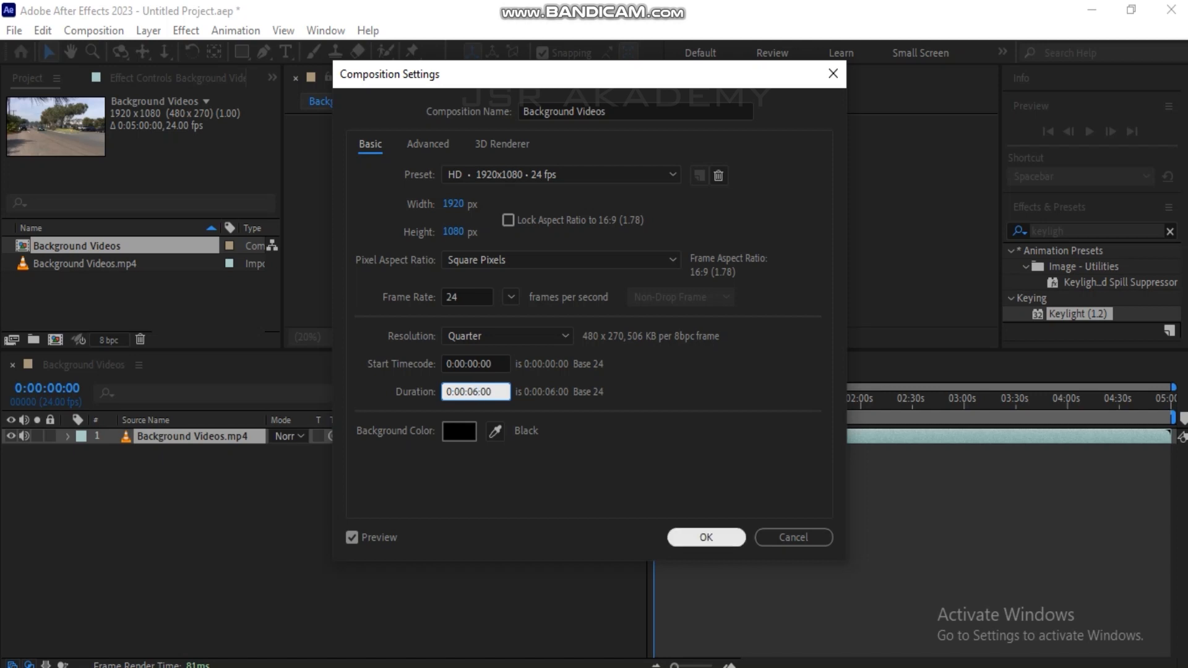
pyautogui.press('Return')
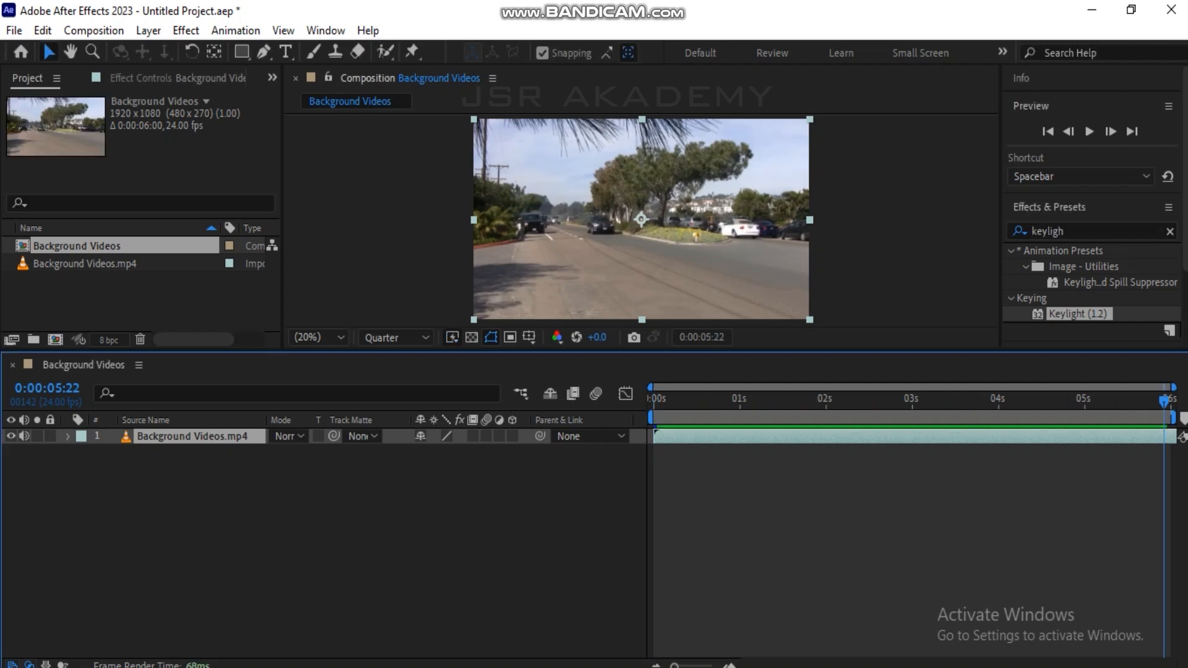
# Preview the composition from the start, end the work area at 0:00:05:00 and trim the composition to it.
pyautogui.click(136, 300)
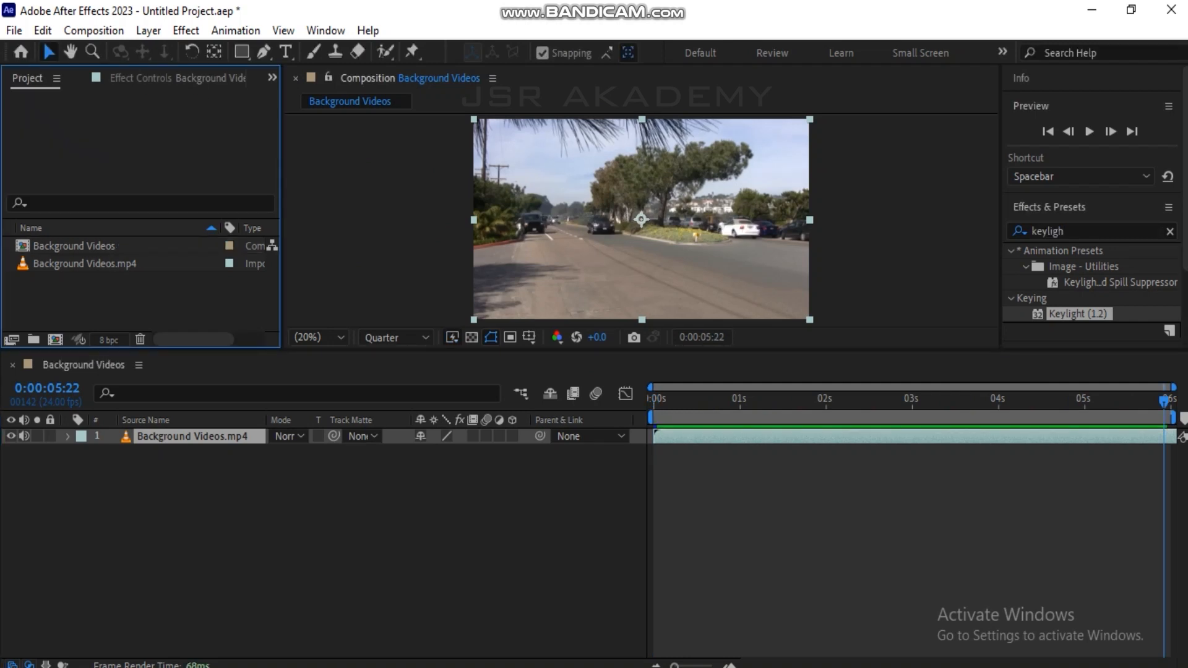
pyautogui.click(653, 400)
pyautogui.press('space')
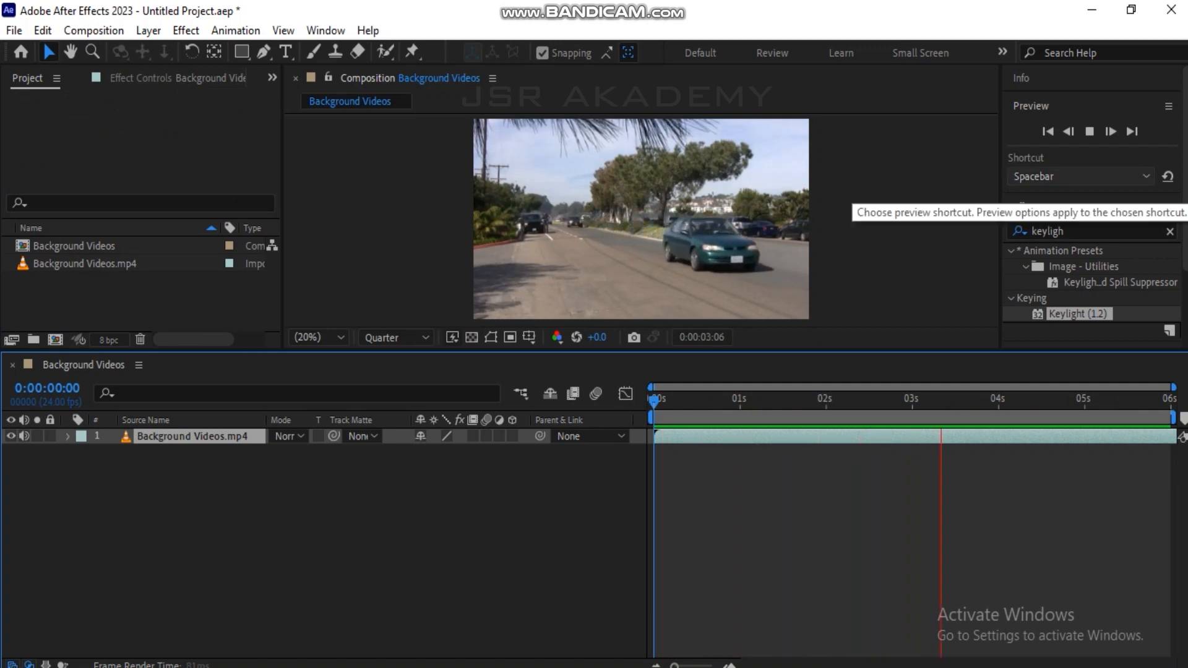
pyautogui.press('space')
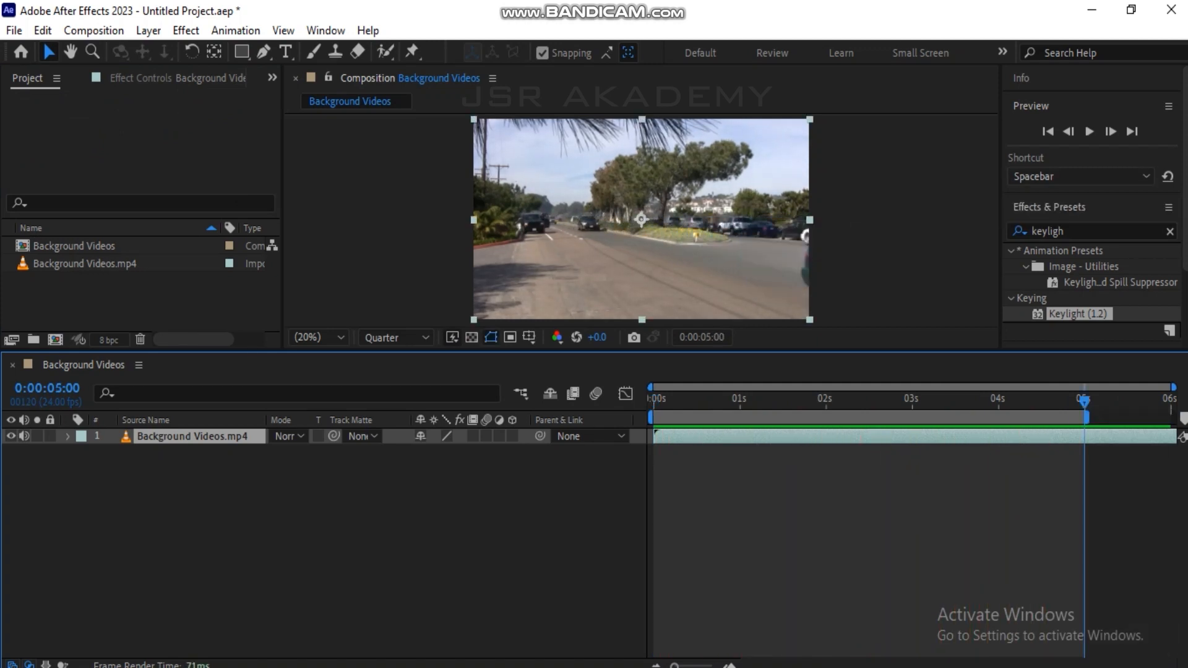
pyautogui.rightClick(1084, 418)
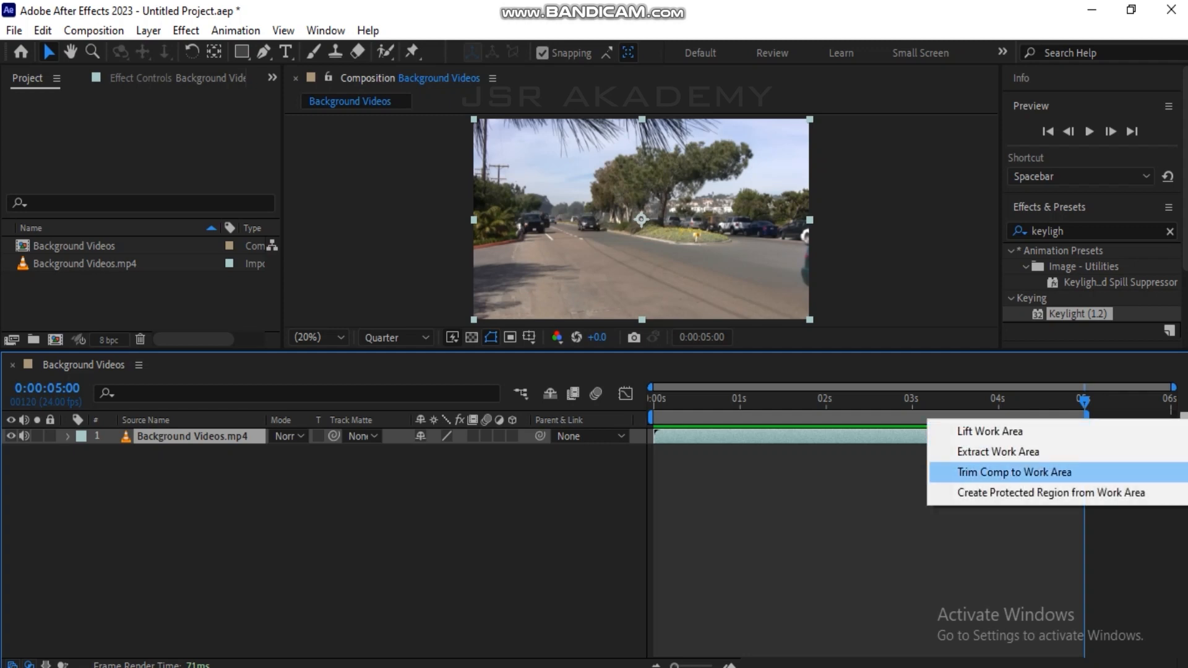
pyautogui.click(1015, 472)
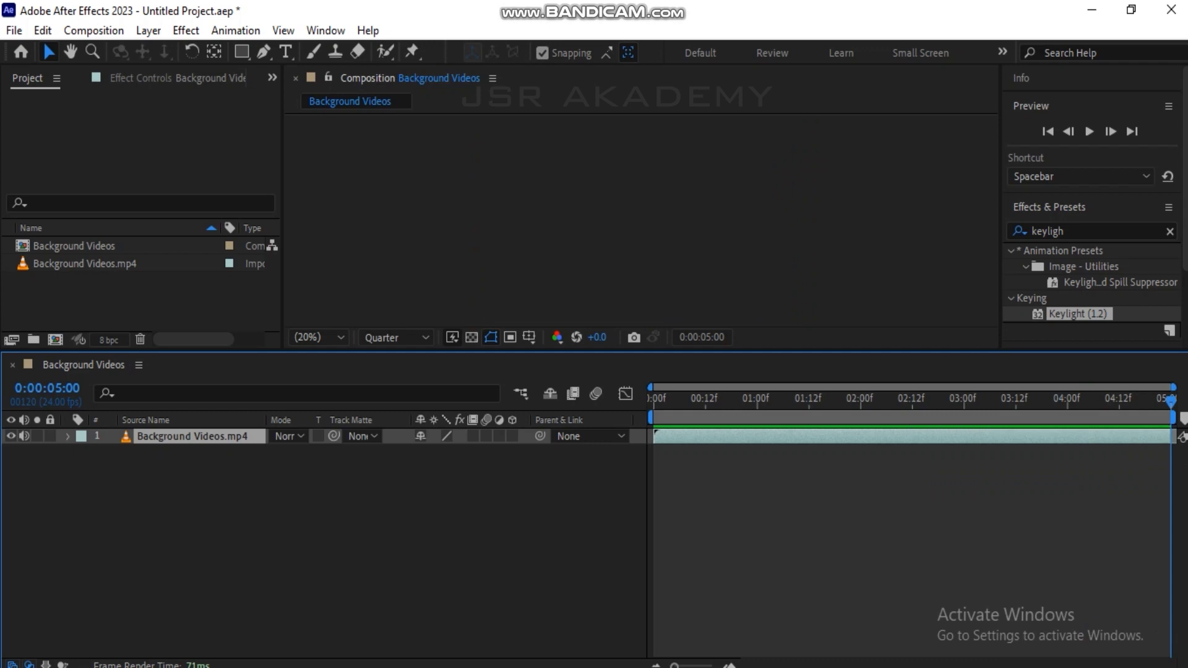
# Return the playhead to 0:00:00:00 and run Track Camera on the Background Videos.mp4 layer.
pyautogui.moveTo(1170, 402); pyautogui.dragTo(648, 399)
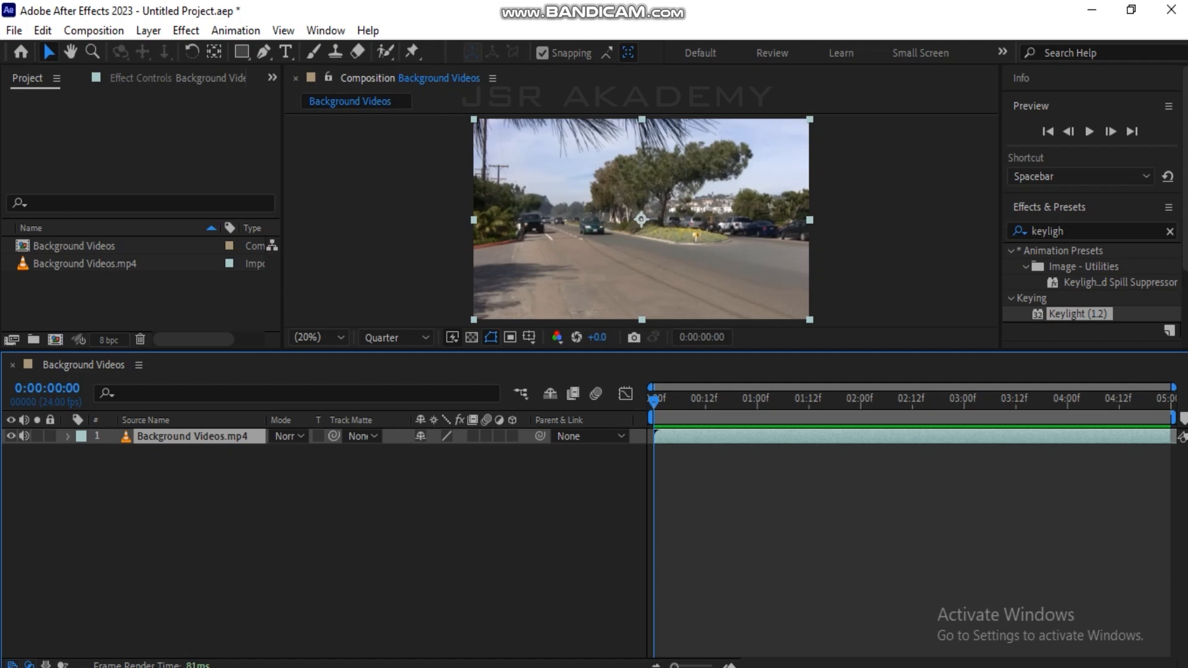
pyautogui.click(1170, 231)
pyautogui.click(1049, 208)
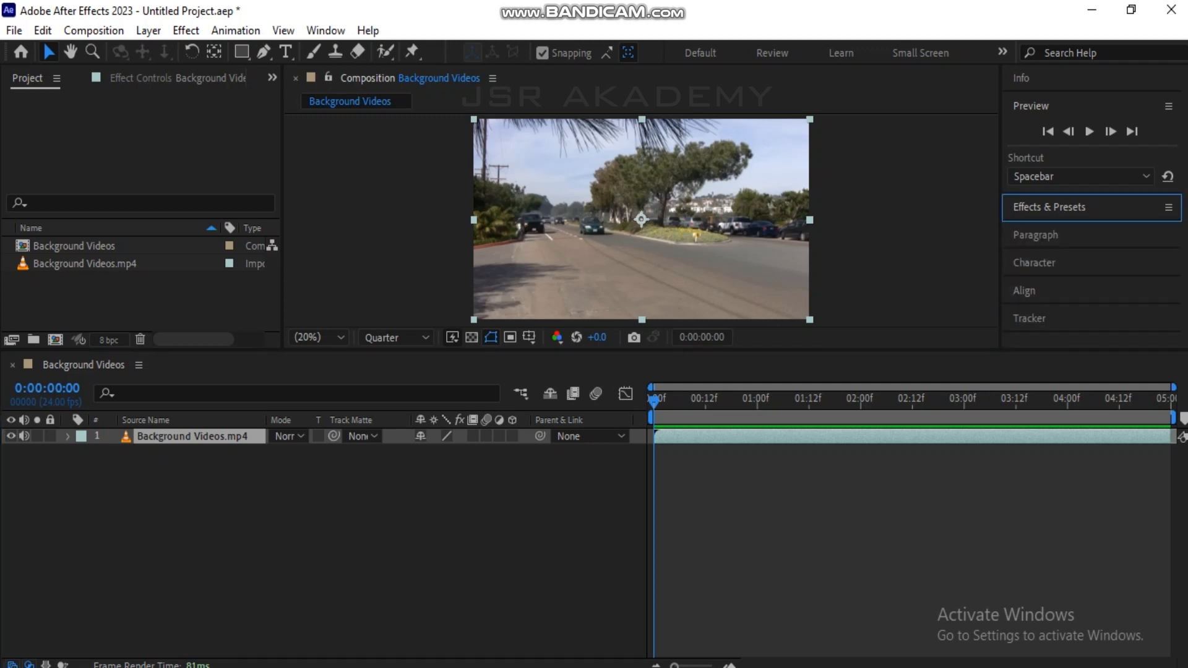
pyautogui.click(1029, 318)
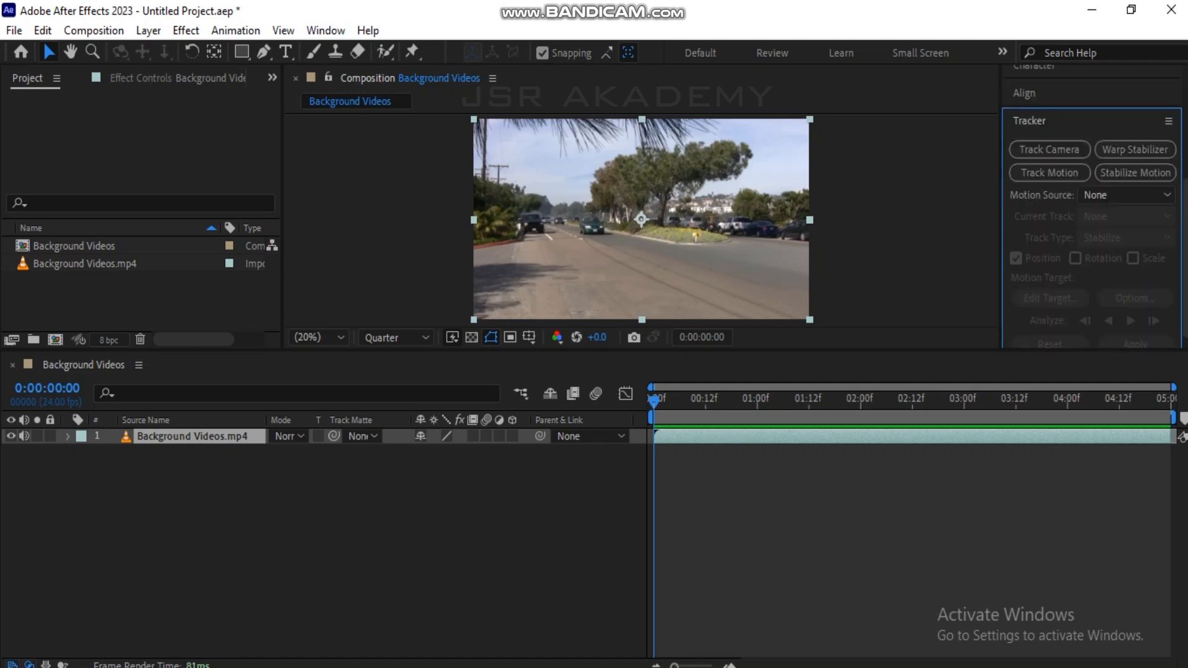
pyautogui.click(325, 30)
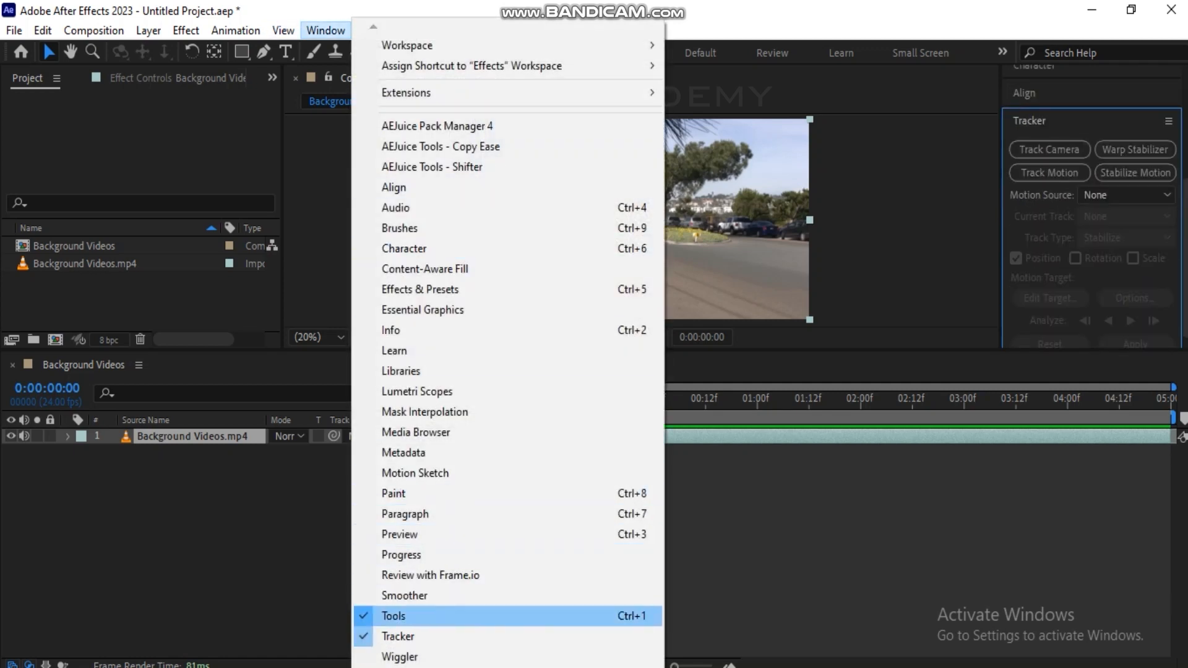
pyautogui.press('Escape')
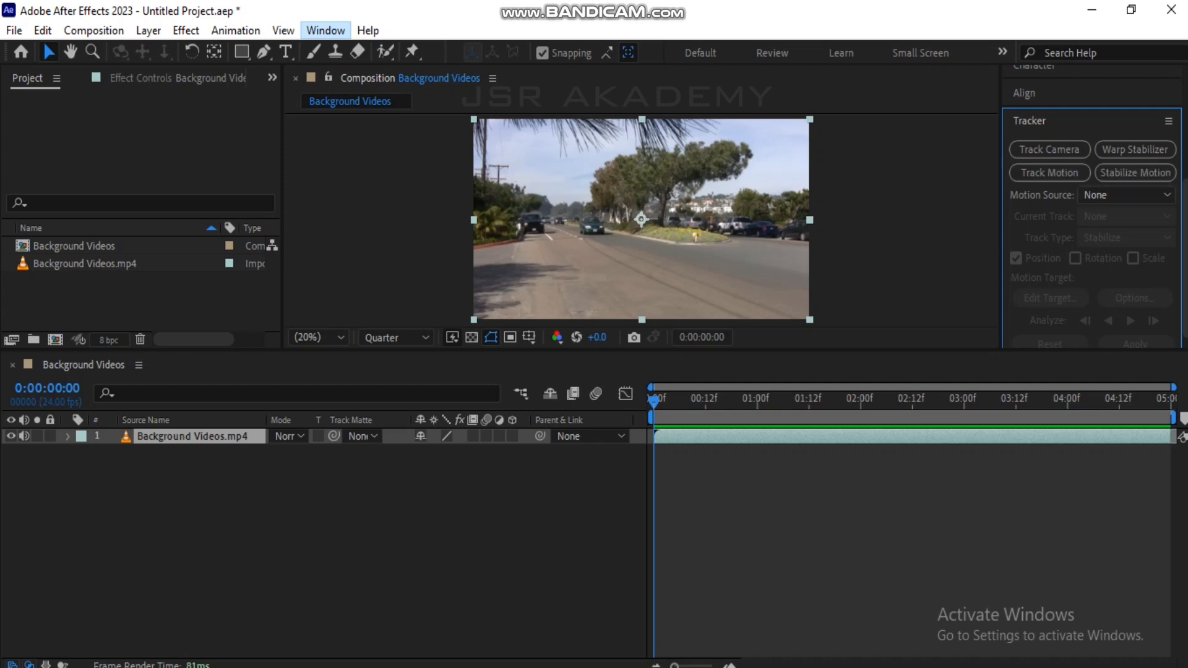
pyautogui.click(1049, 150)
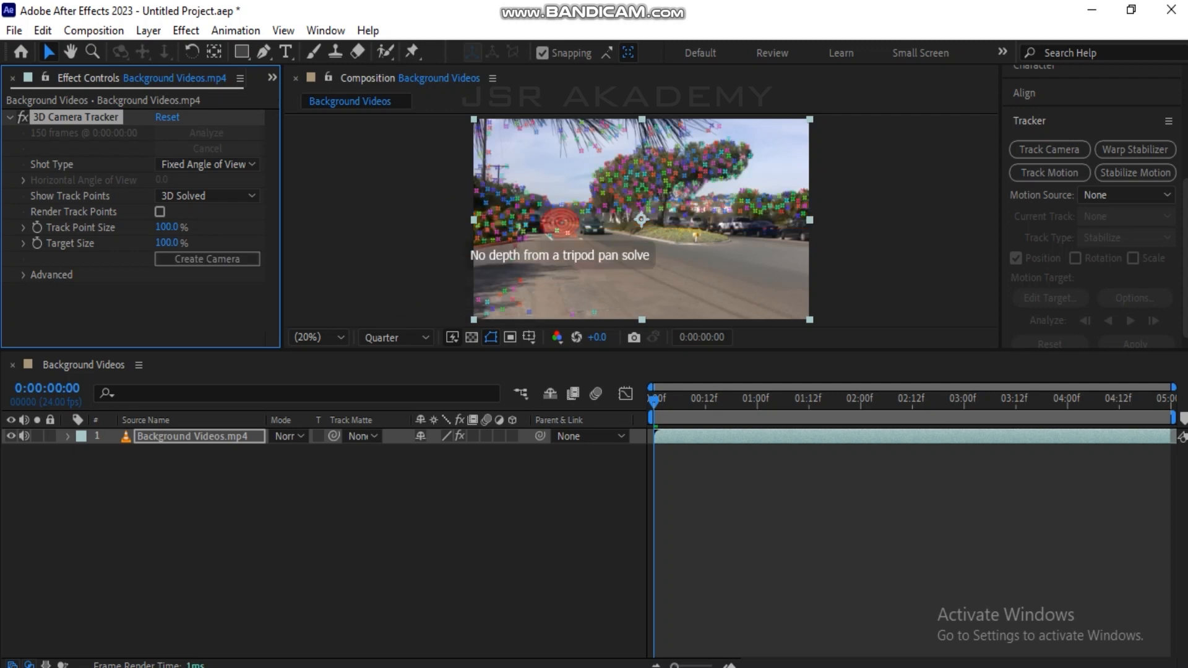
# Enlarge the track points to 148% and create a solid and camera from the track point at the road's left edge near the dark vehicle.
pyautogui.scroll(2, 513, 253)
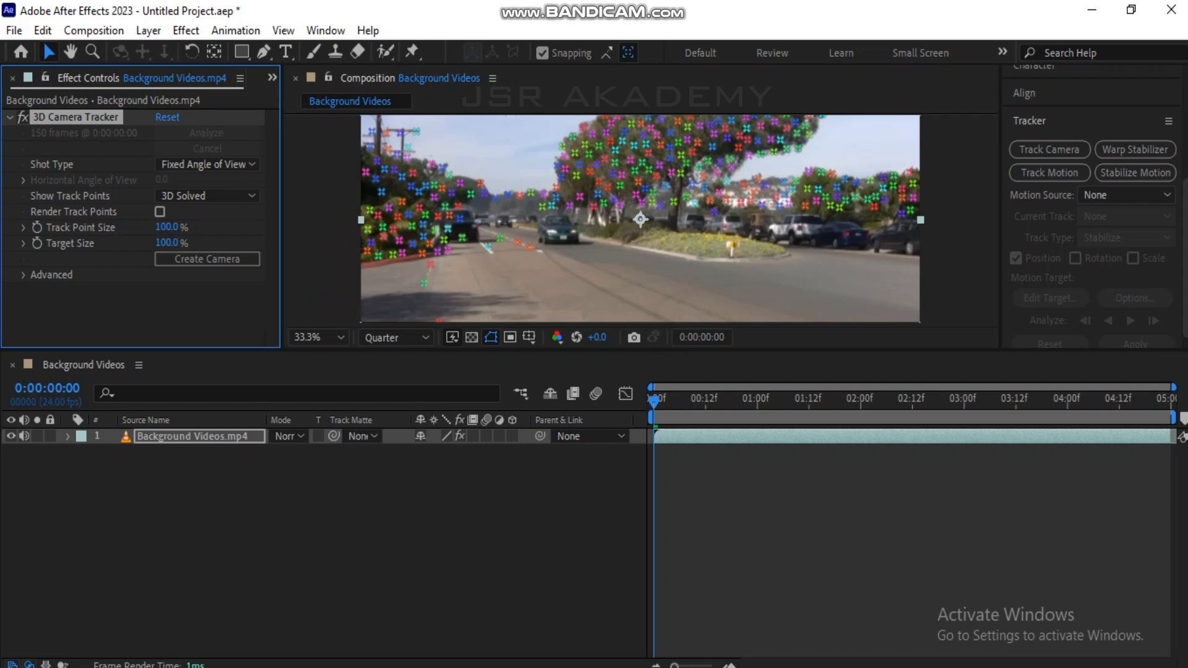
pyautogui.moveTo(166, 227); pyautogui.dragTo(196, 227)
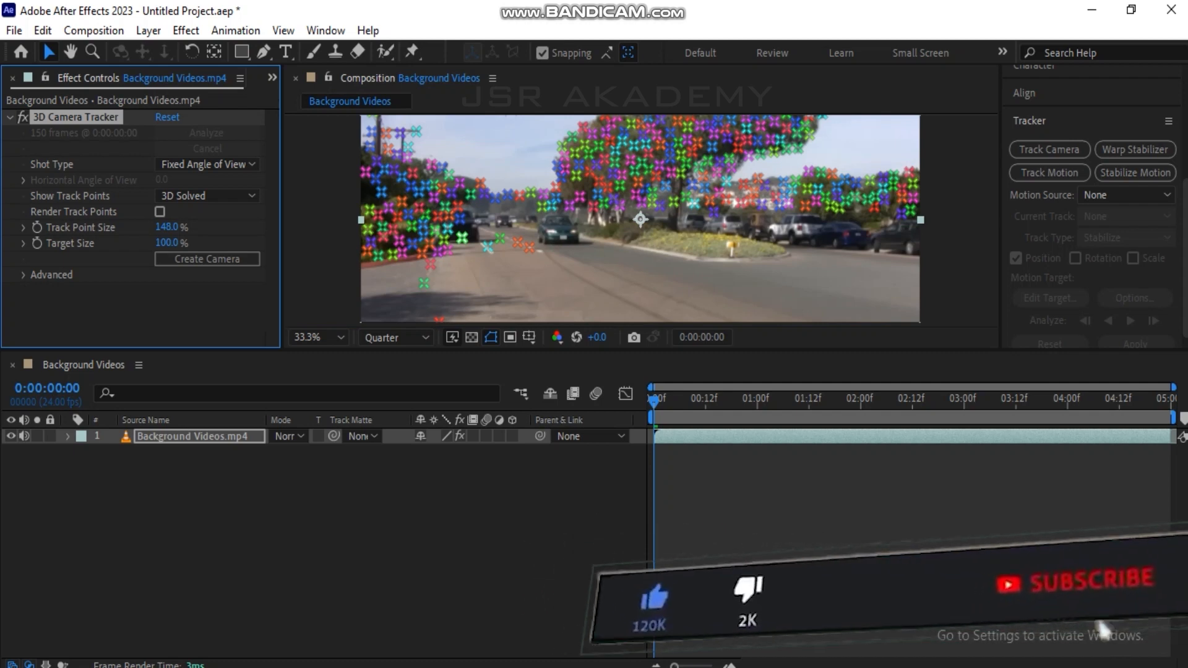
pyautogui.rightClick(461, 237)
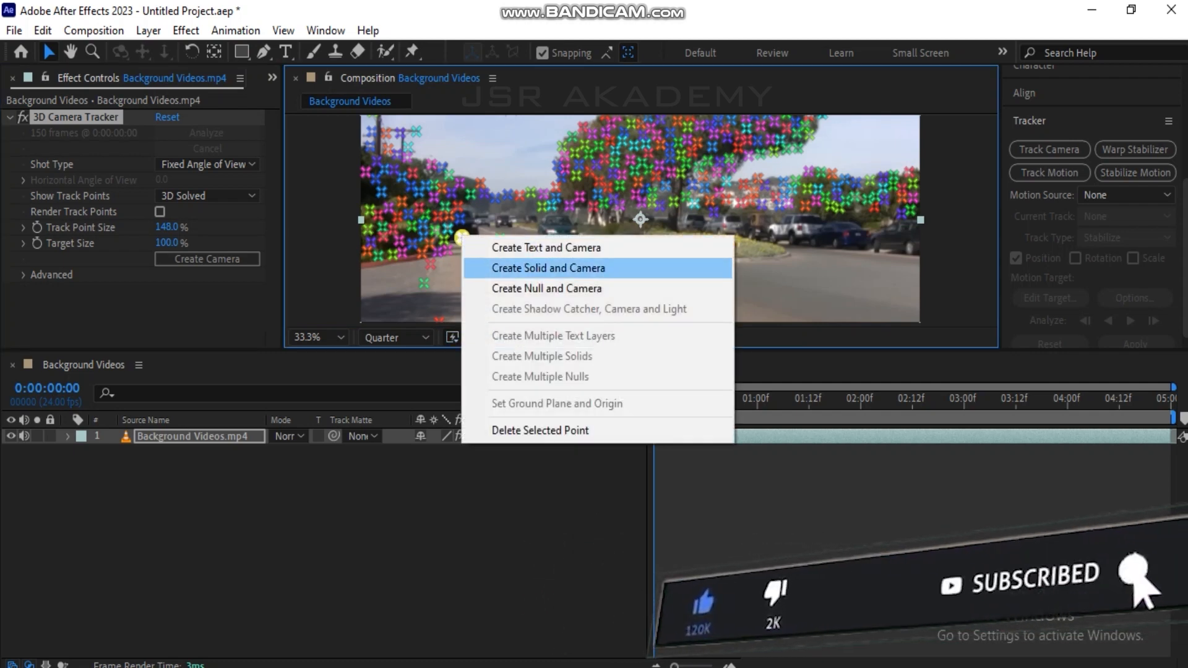
pyautogui.press('Return')
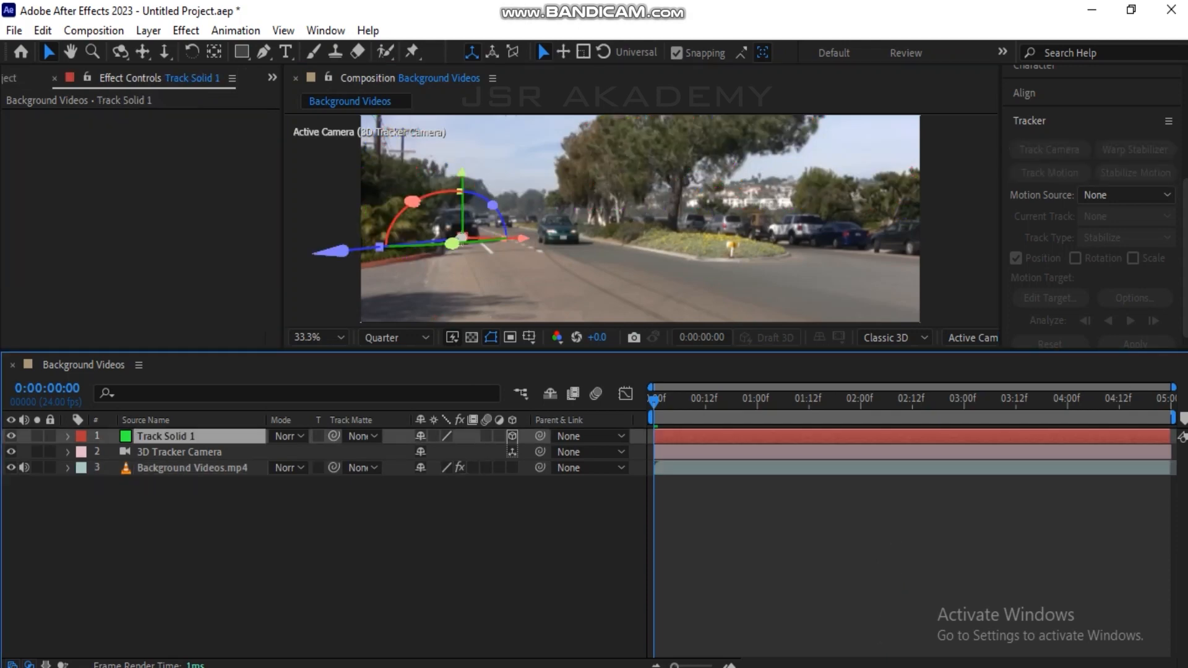
# Pre-compose the Track Solid 1 layer as "track", leaving all attributes in Background Videos.
pyautogui.rightClick(192, 436)
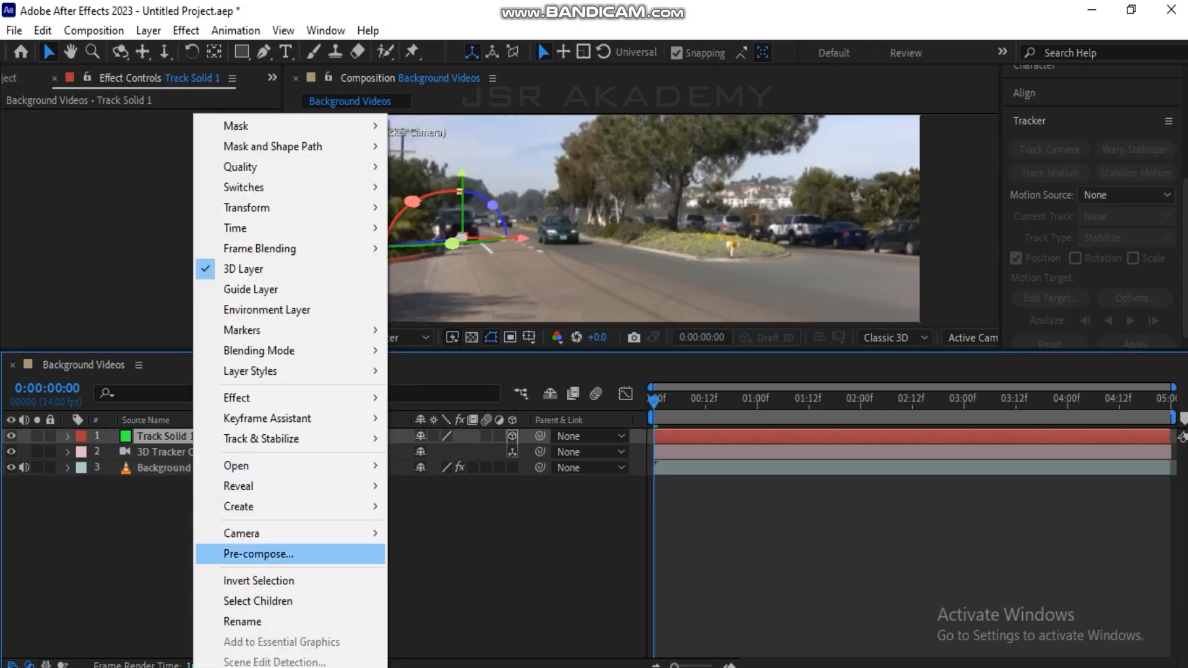
pyautogui.click(260, 554)
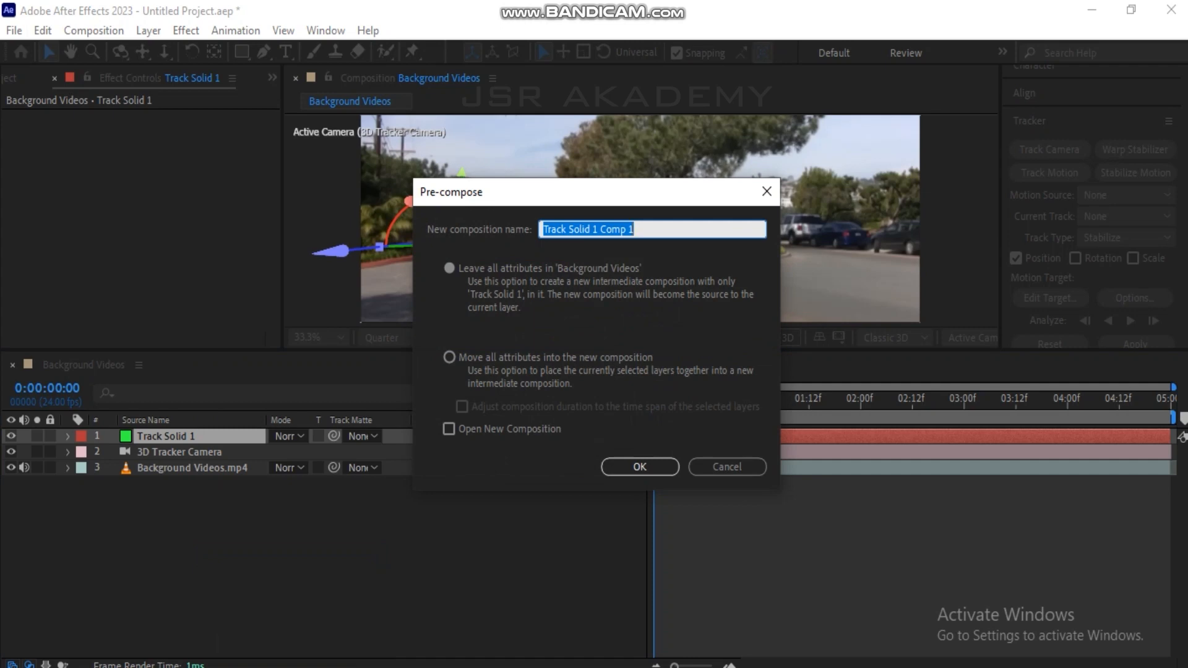
pyautogui.write('track')
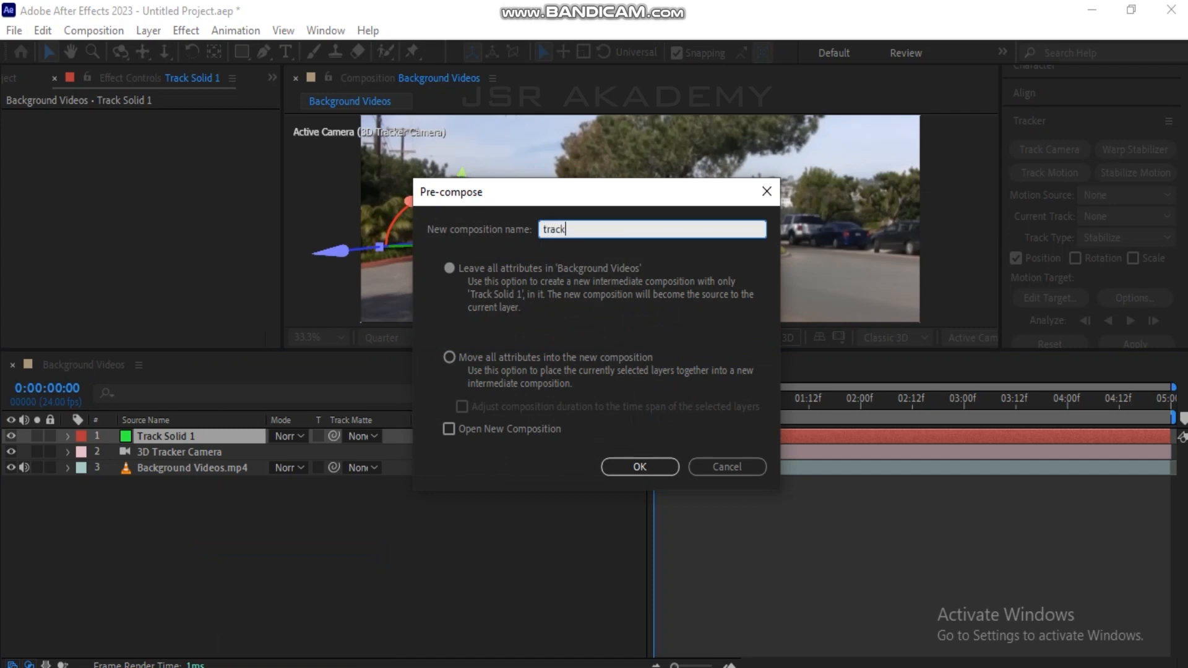
pyautogui.press('Return')
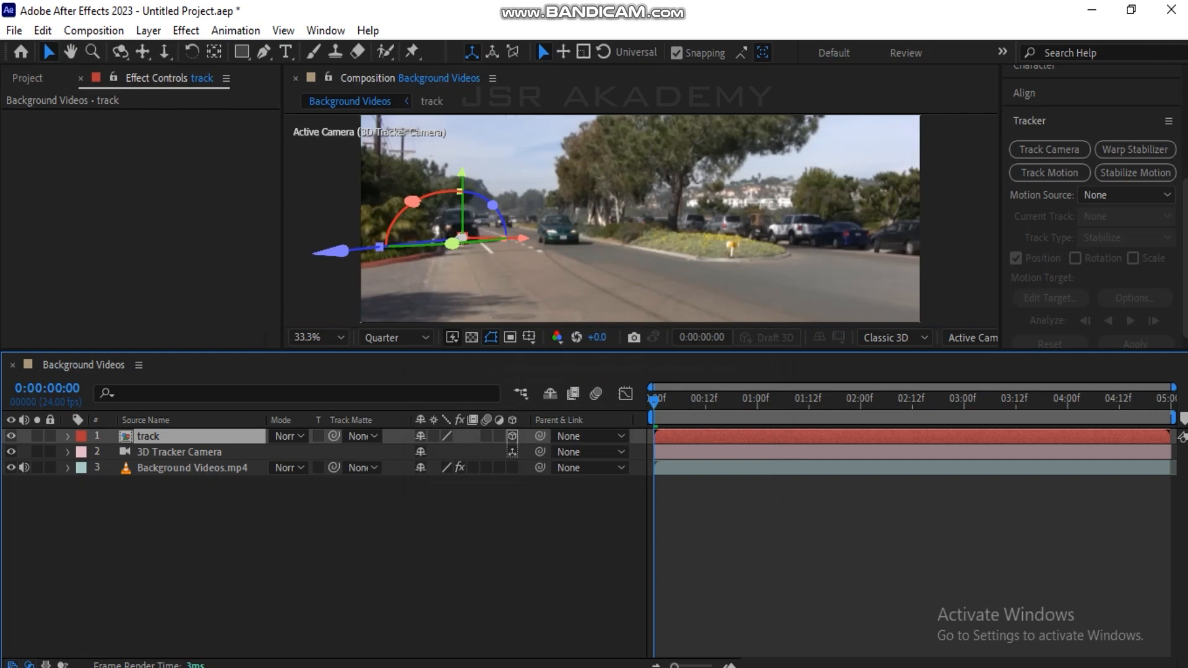
# Open the track composition and delete the Track Solid 1 layer inside it.
pyautogui.doubleClick(148, 436)
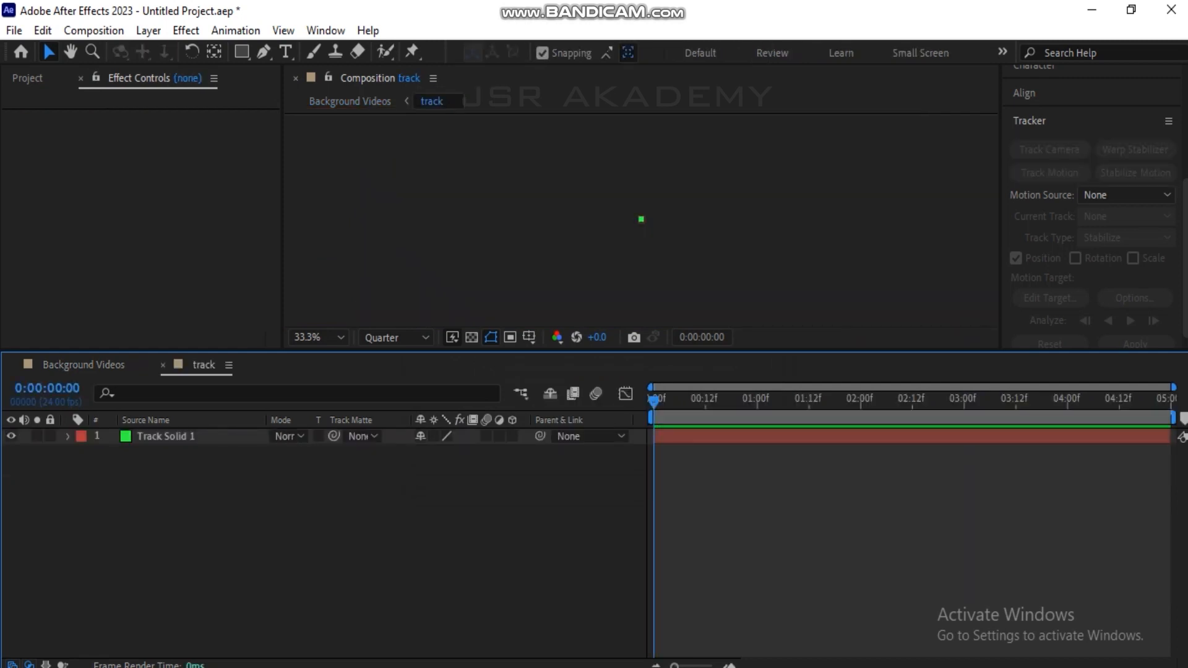
pyautogui.click(641, 219)
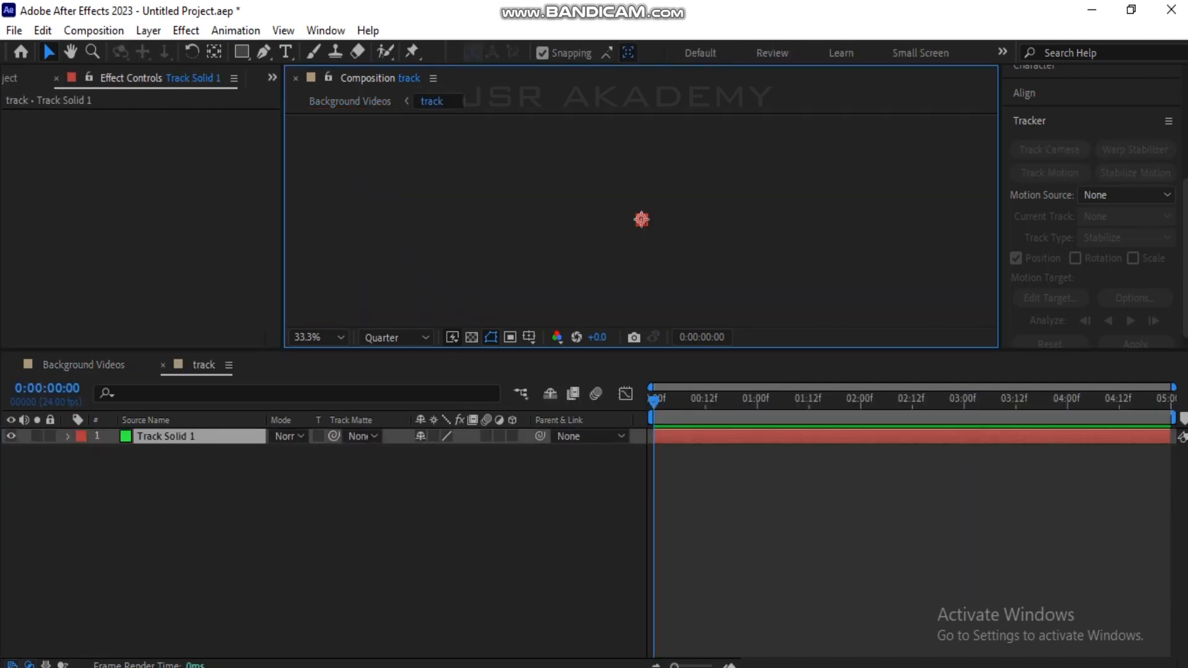
pyautogui.press('Delete')
# Set the track composition's size to 1920 × 1080 px in its composition settings.
pyautogui.rightClick(470, 220)
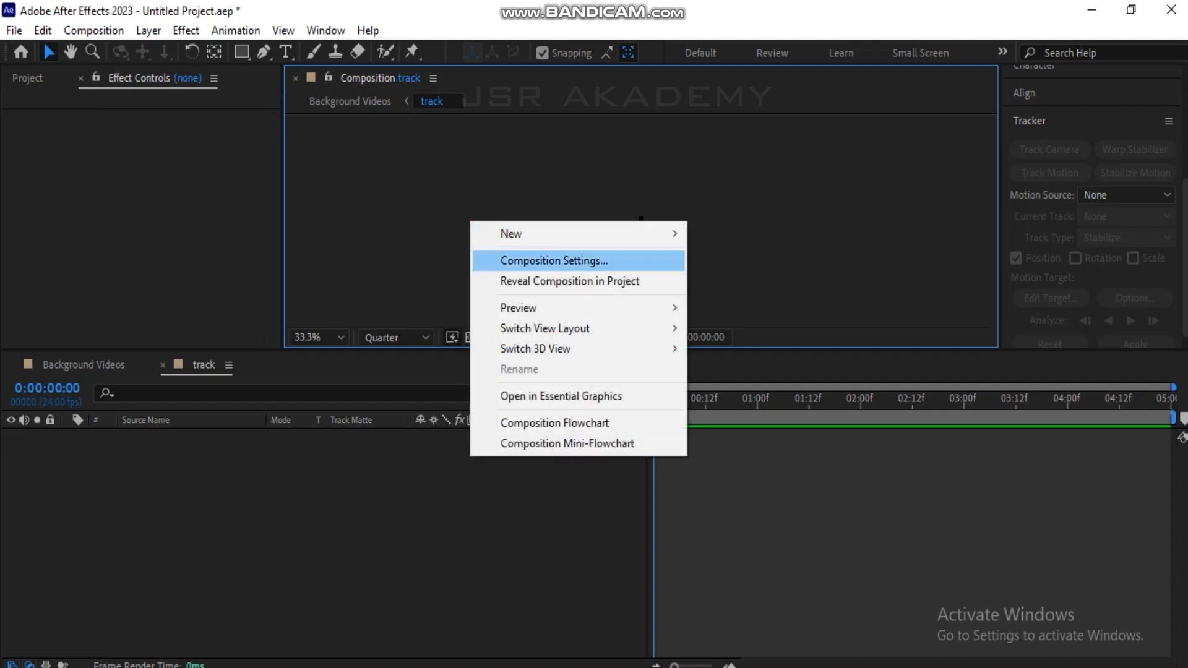
pyautogui.click(553, 260)
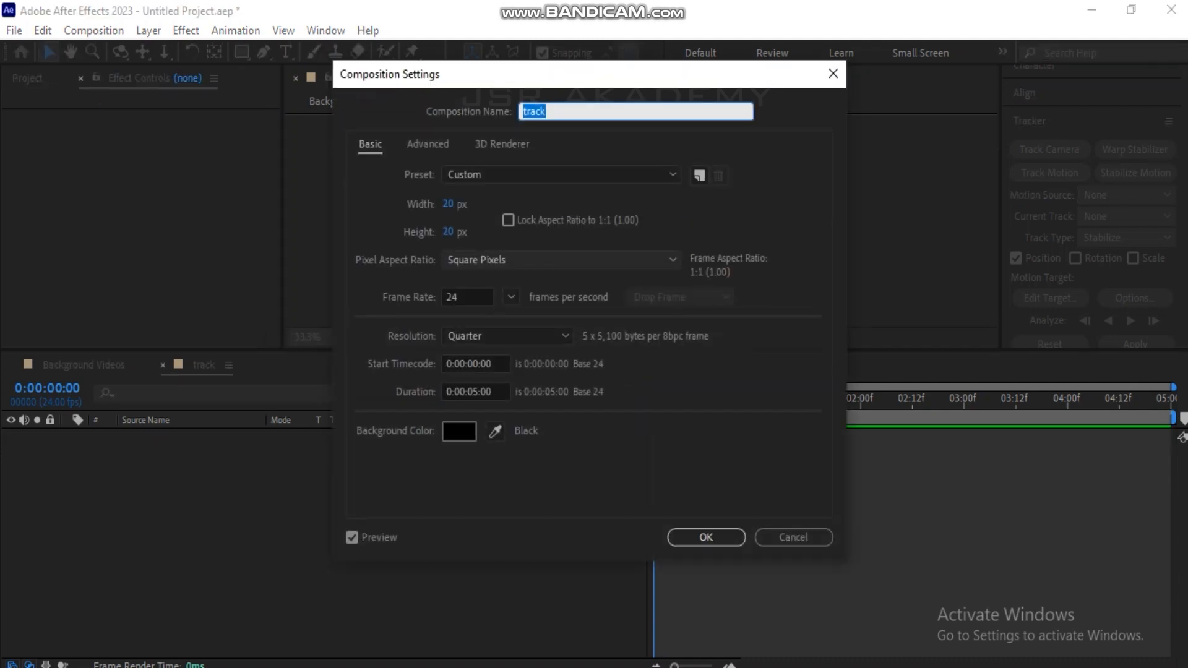
pyautogui.click(448, 204)
pyautogui.write('1920')
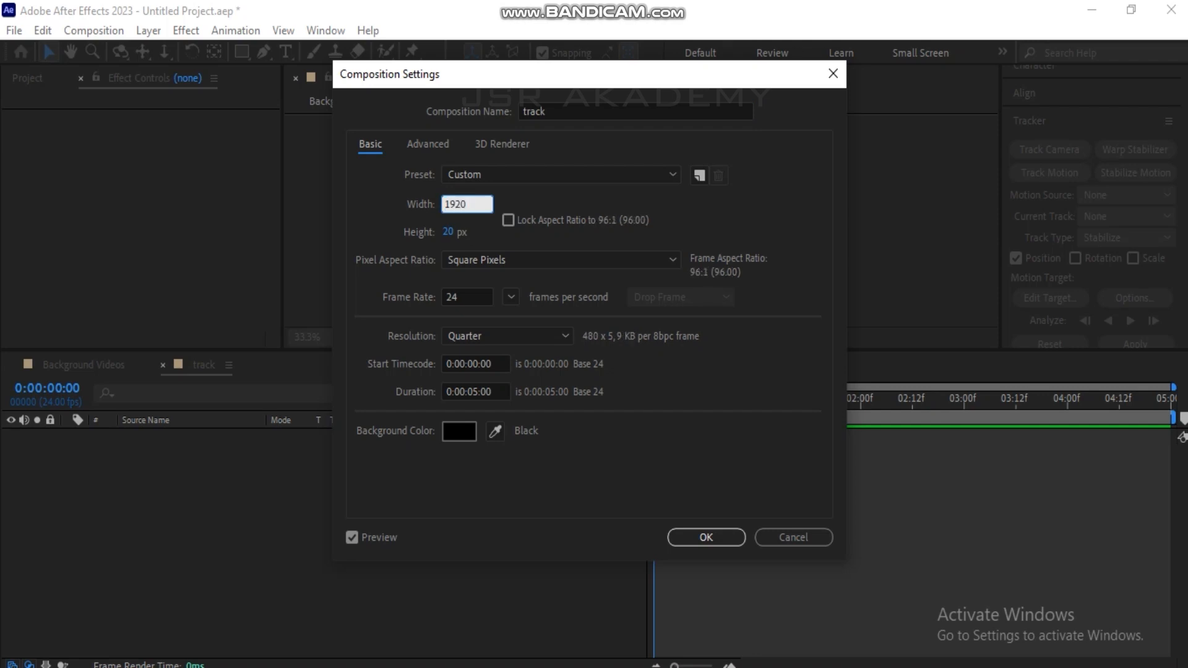
pyautogui.press('Tab')
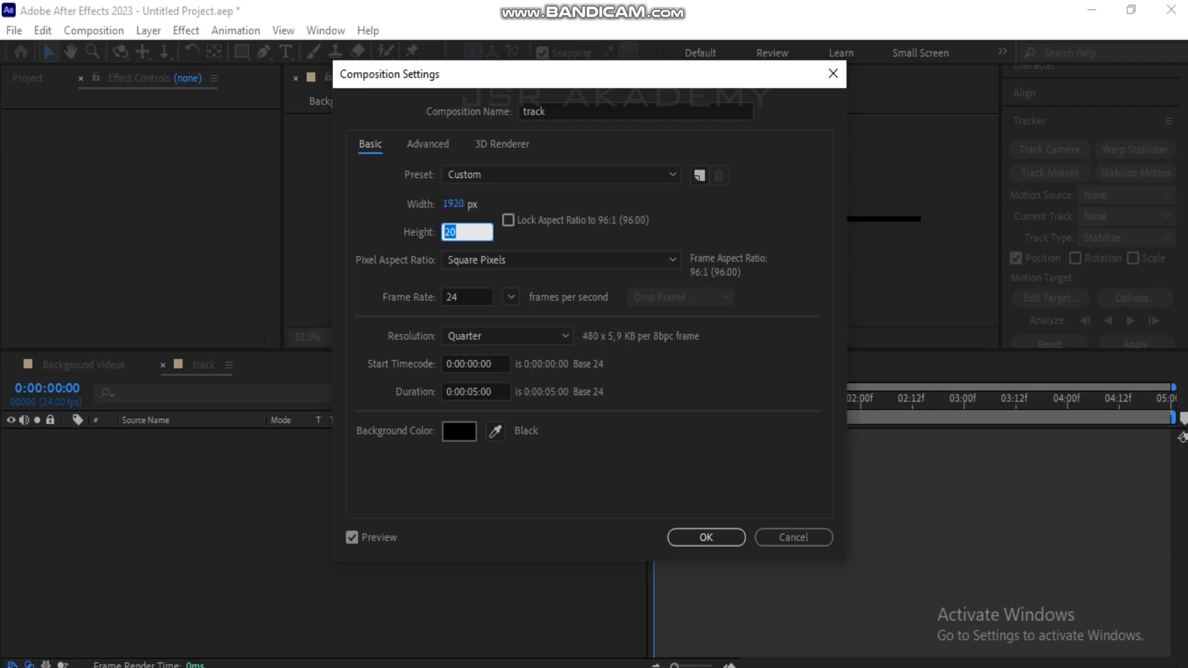
pyautogui.write('1080')
pyautogui.press('Tab')
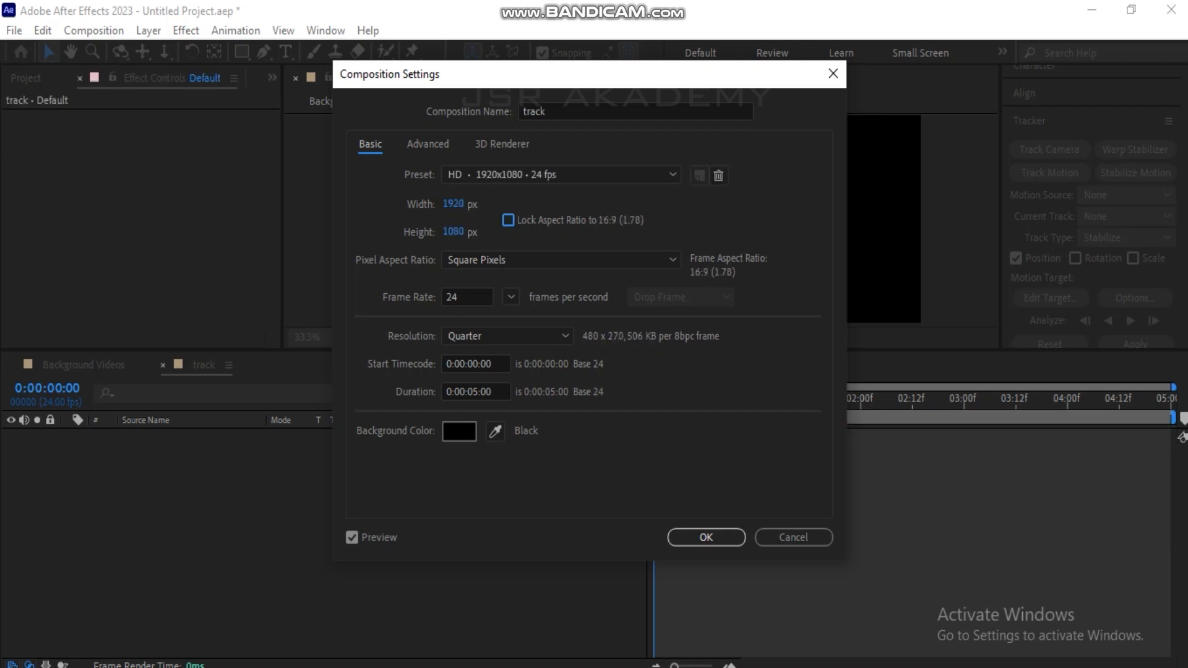
pyautogui.press('Return')
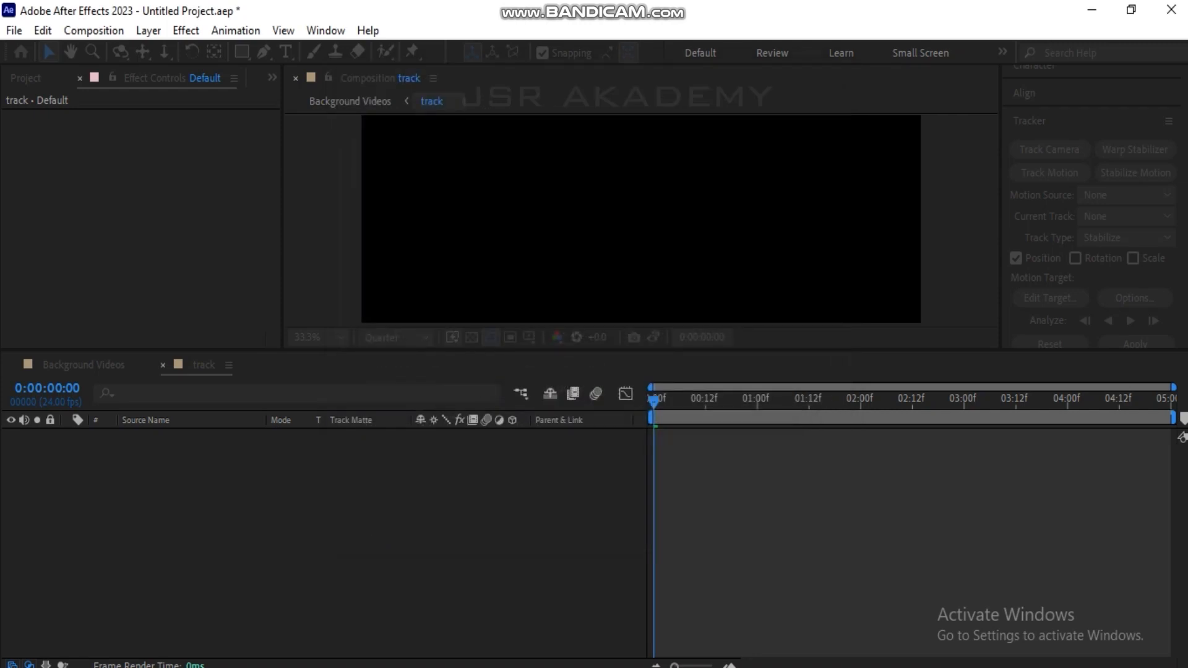
# Try to bring the Explosion clip from the Assets folder into the track composition.
pyautogui.hotkey('ctrl', 'k')
pyautogui.hotkey('alt', 'Tab')
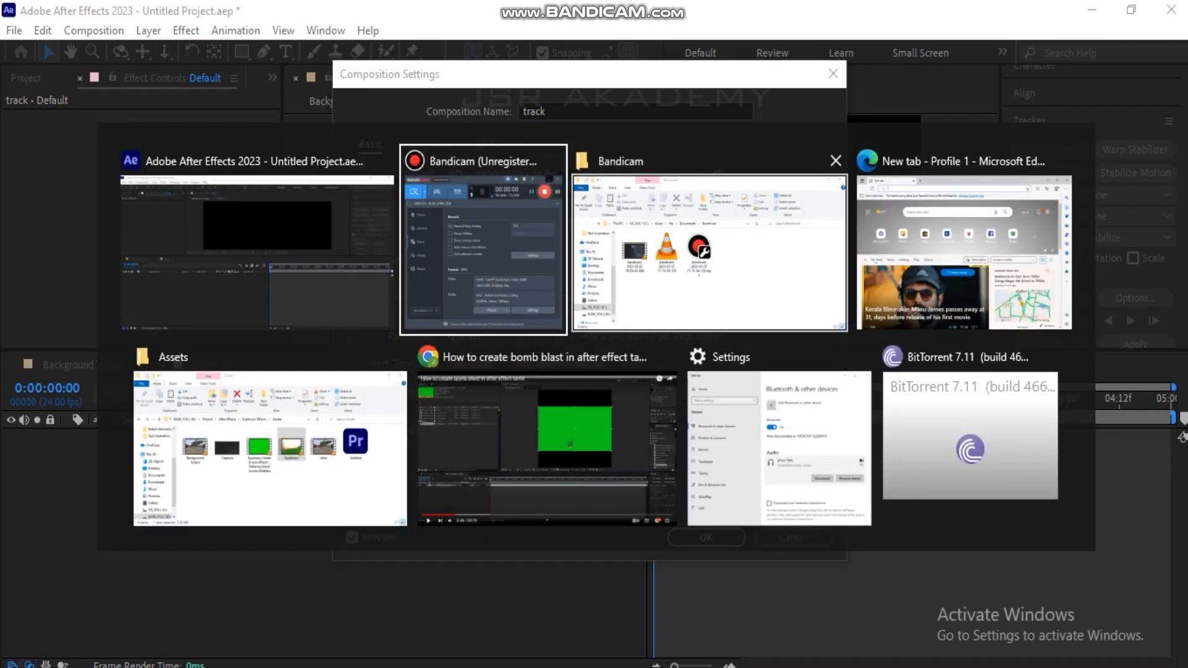
pyautogui.click(712, 247)
pyautogui.hotkey('alt', 'Tab')
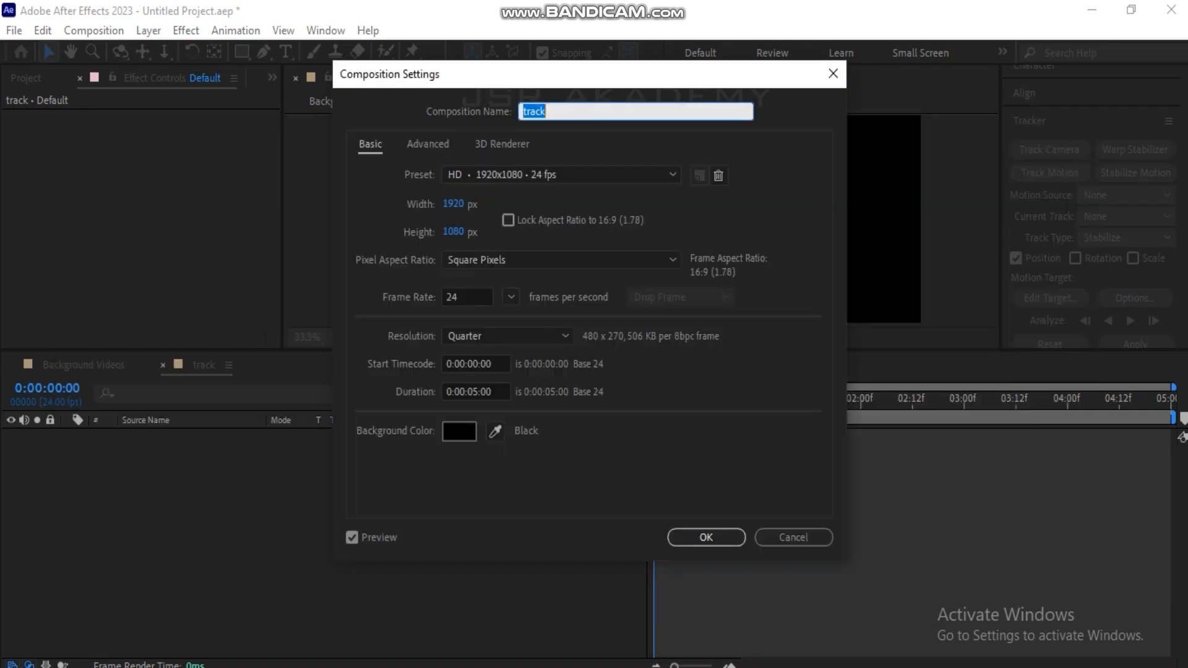
pyautogui.hotkey('alt', 'Tab')
pyautogui.press('Tab')
pyautogui.press('Tab')
pyautogui.press('Tab')
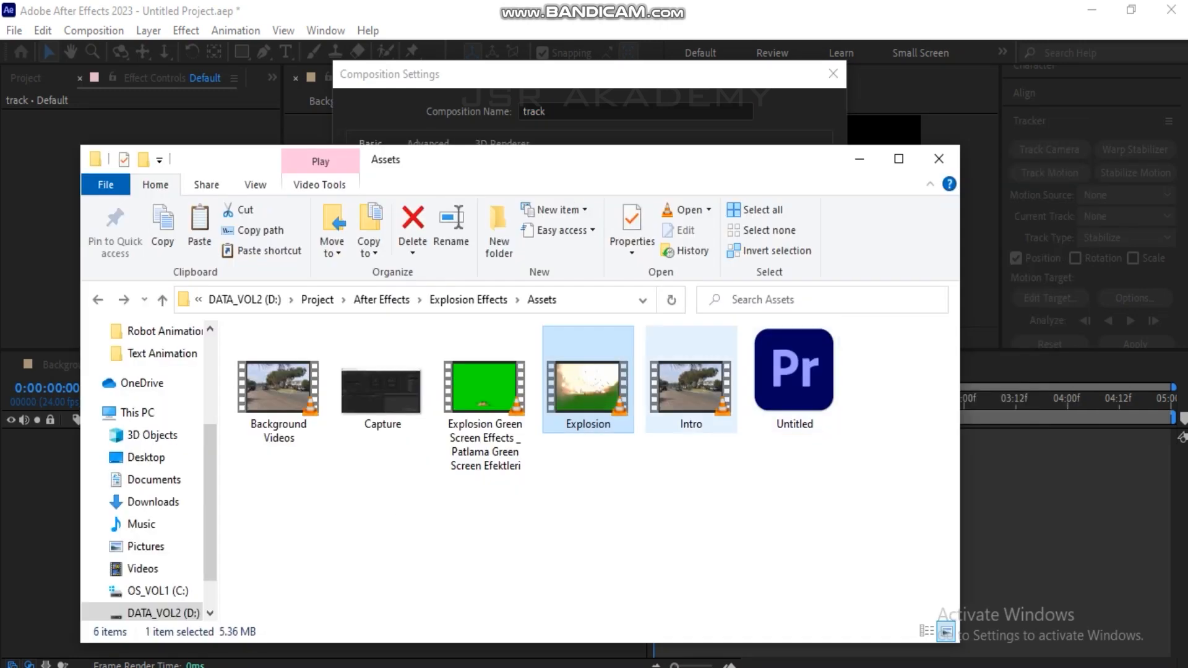
pyautogui.moveTo(588, 386); pyautogui.dragTo(514, 453)
pyautogui.hotkey('alt', 'Tab')
pyautogui.hotkey('alt', 'shift', 'Tab')
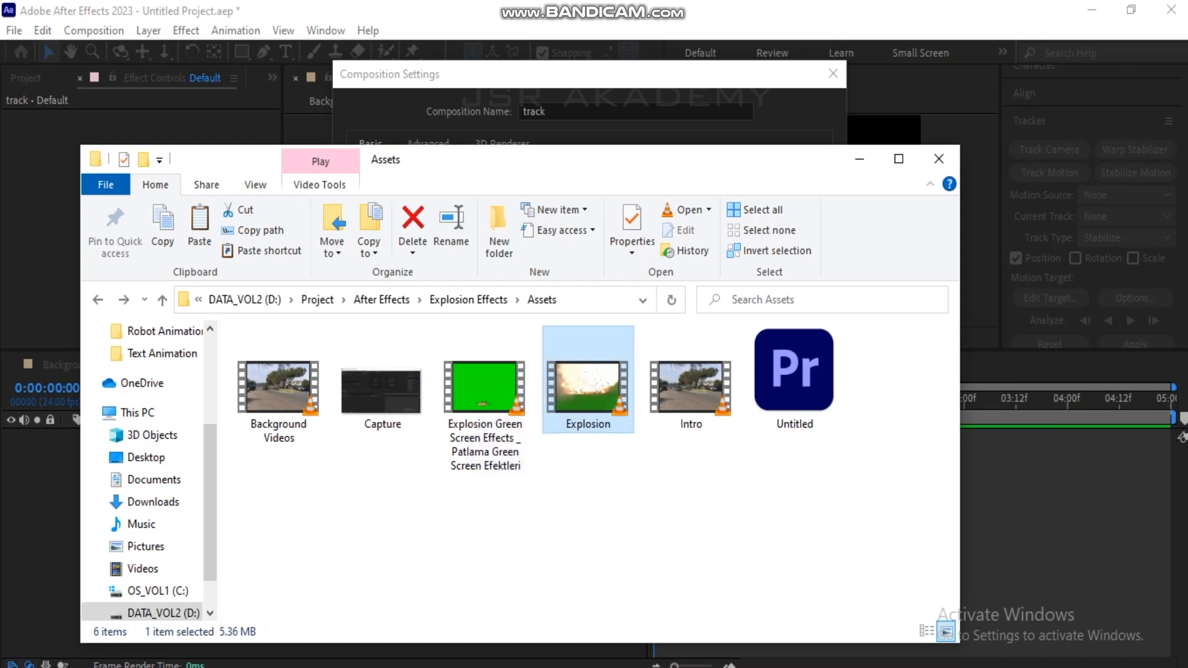
pyautogui.hotkey('alt', 'Tab')
pyautogui.press('Return')
# Add the Explosion clip from the Assets folder as a layer in the track composition.
pyautogui.hotkey('alt', 'Tab')
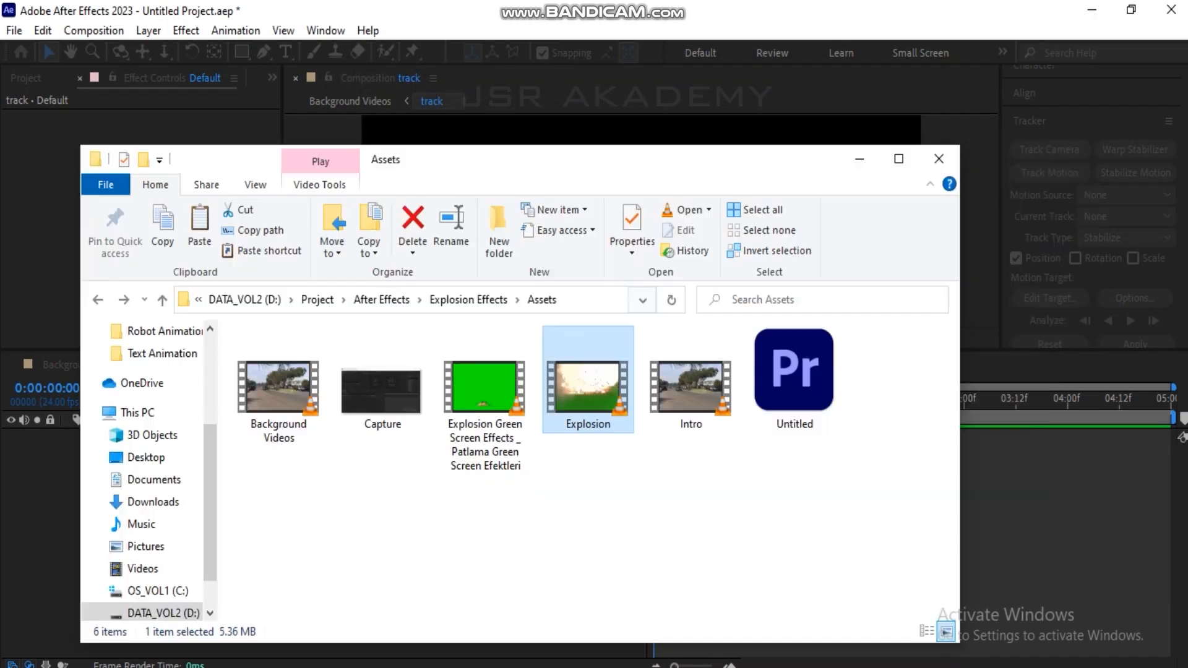
pyautogui.moveTo(588, 386); pyautogui.dragTo(239, 457)
pyautogui.hotkey('alt', 'Tab')
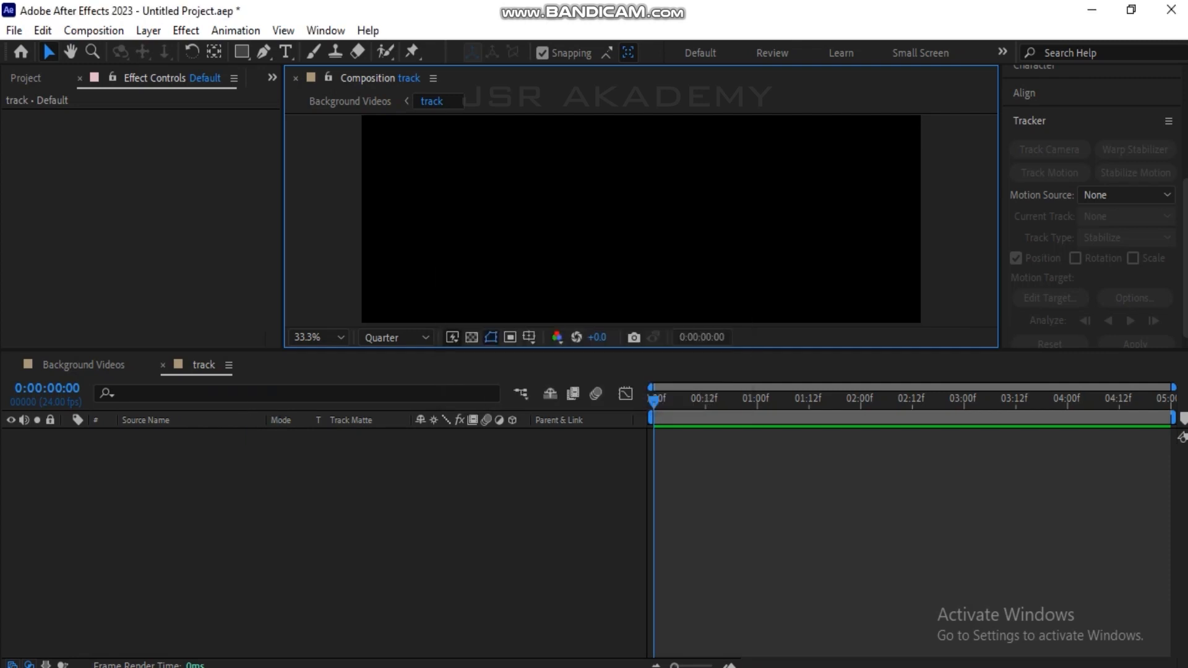
pyautogui.scroll(-1, 641, 220)
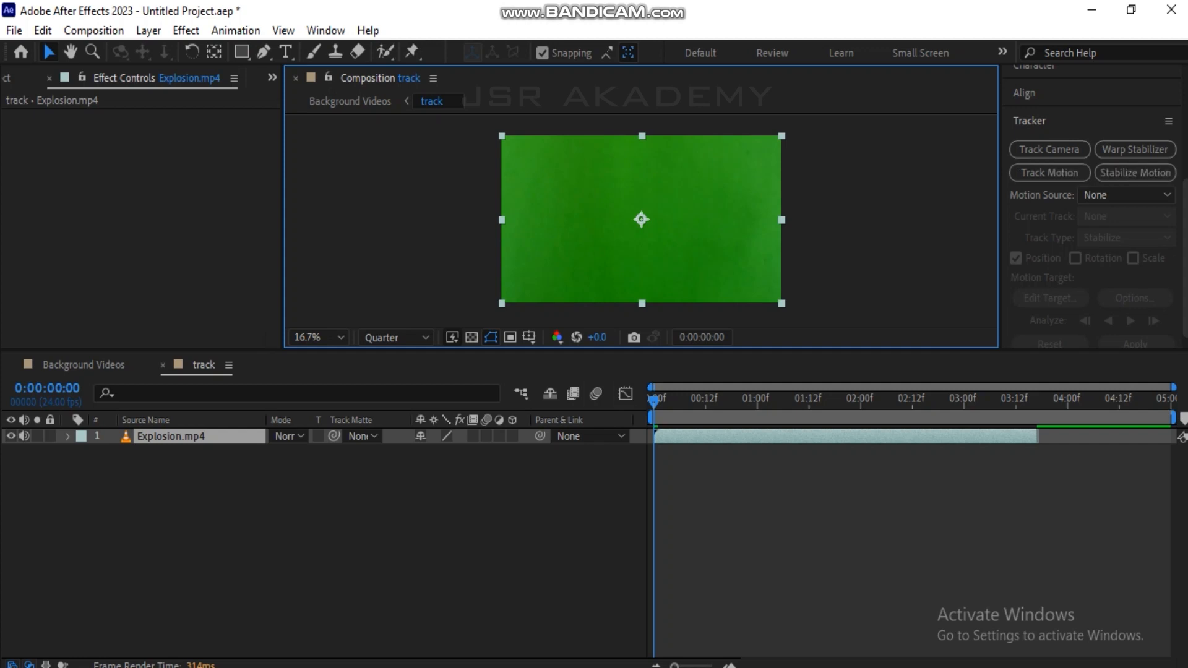
# Apply Keylight (1.2) to the Explosion.mp4 layer and set its Screen Colour to the clip's green background.
pyautogui.scroll(4, 1052, 176)
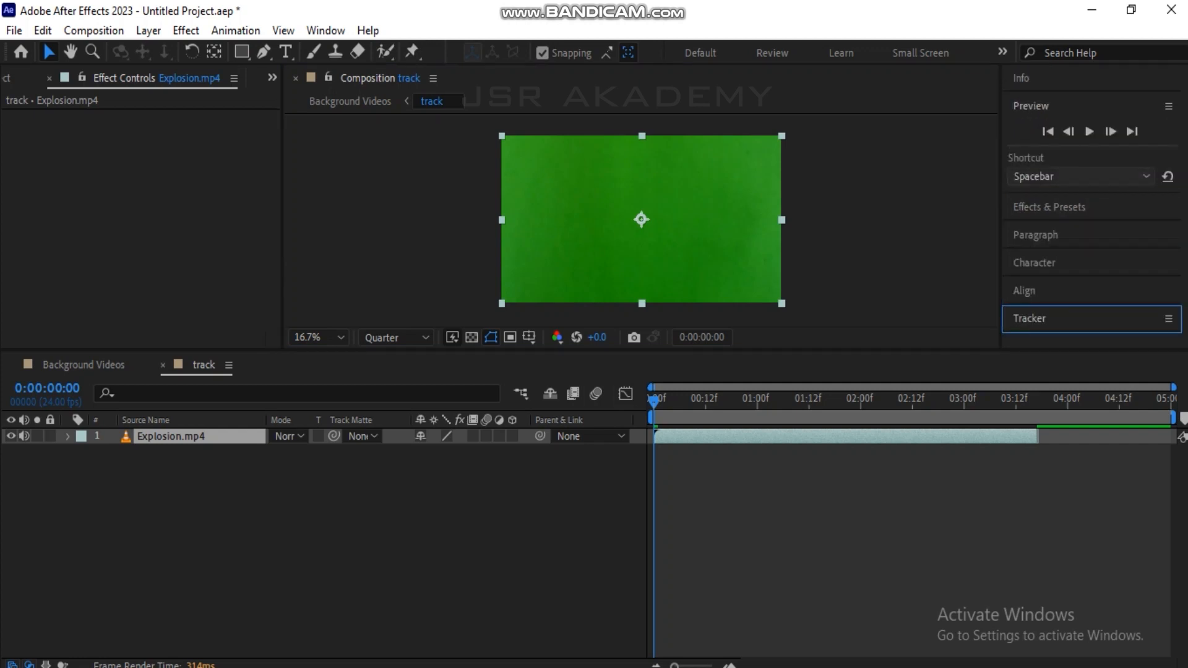
pyautogui.click(1049, 207)
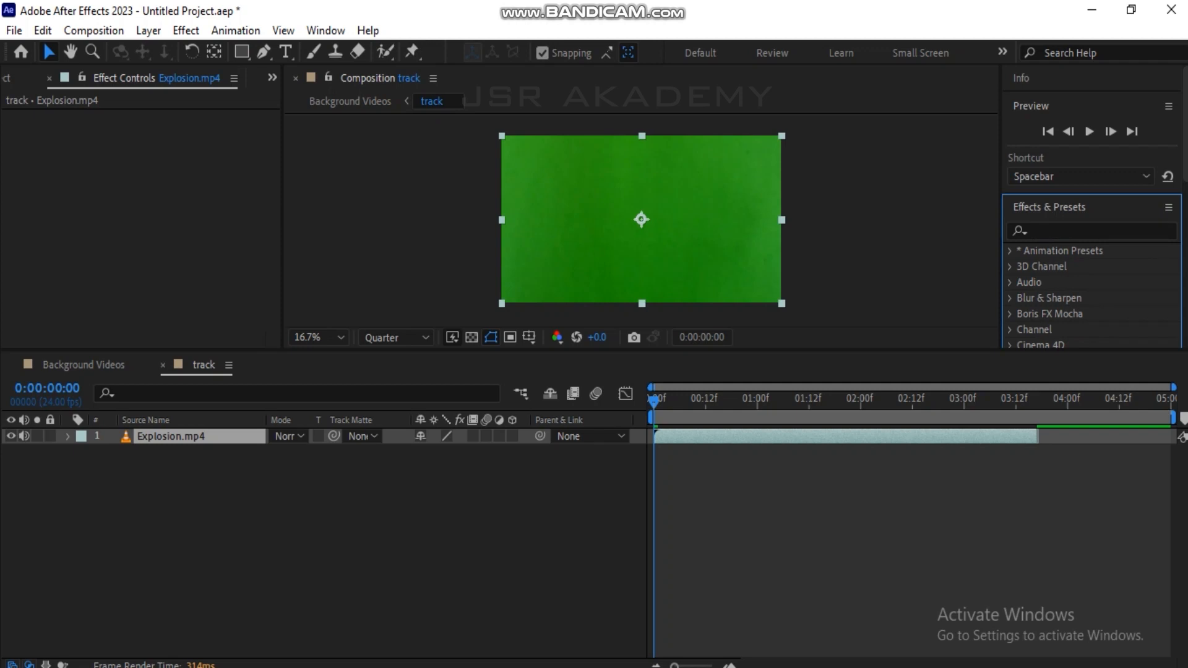
pyautogui.click(1092, 231)
pyautogui.write('keyli')
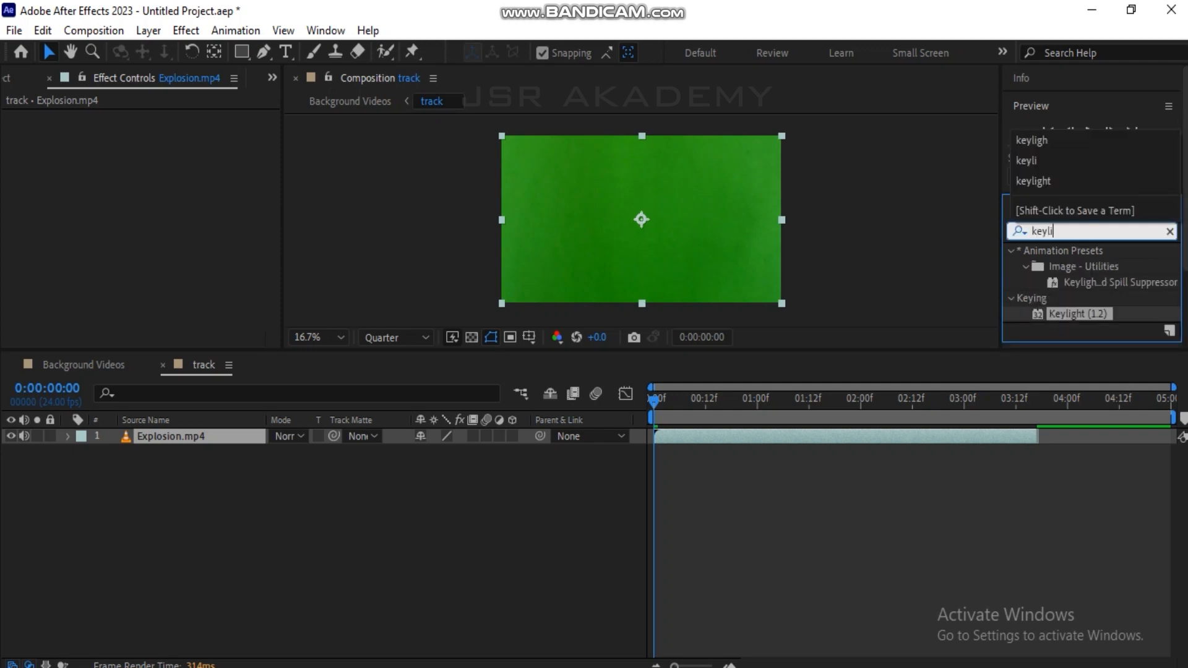
pyautogui.moveTo(1078, 313); pyautogui.dragTo(662, 266)
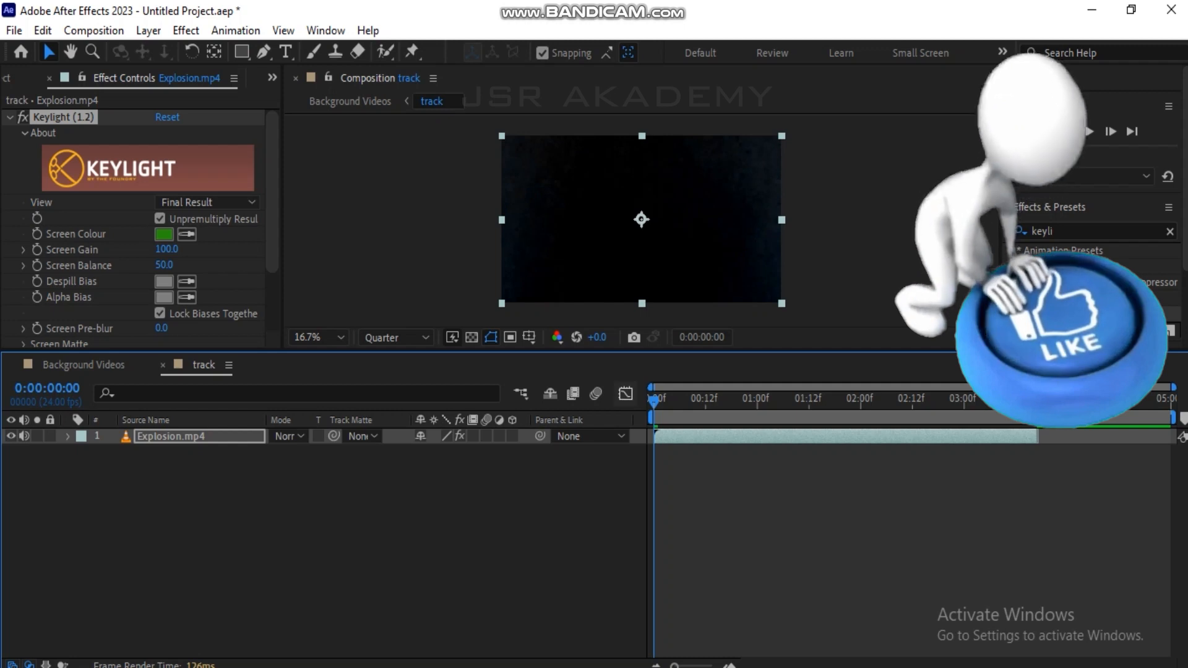
pyautogui.press('space')
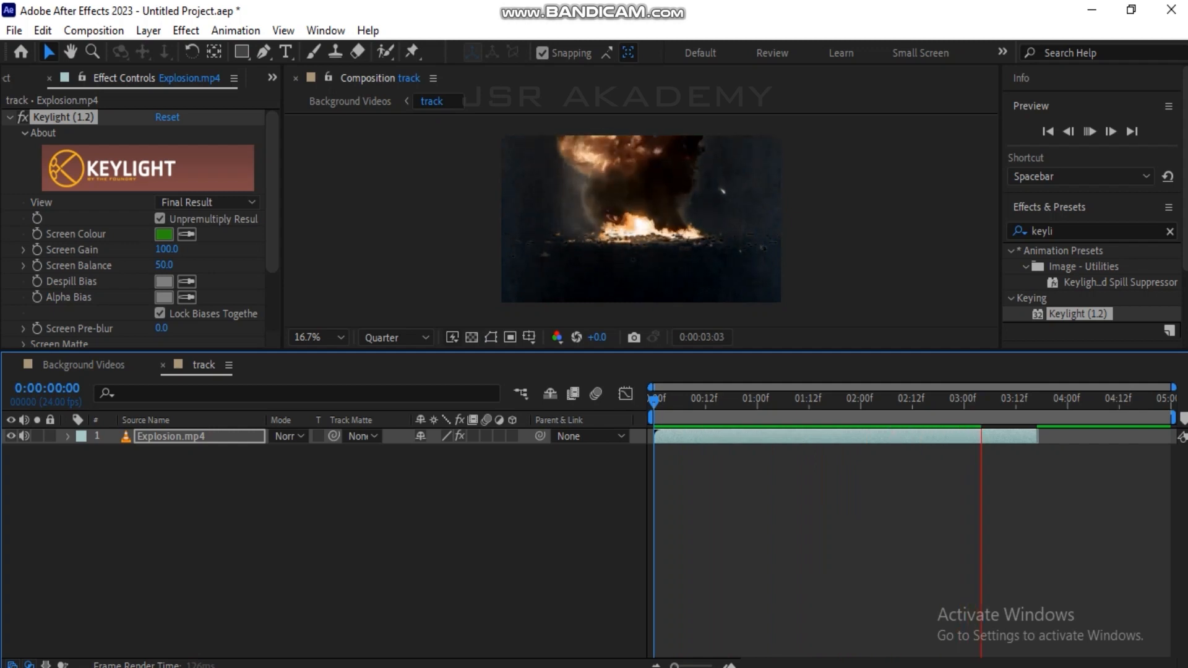
pyautogui.moveTo(730, 400); pyautogui.dragTo(653, 401)
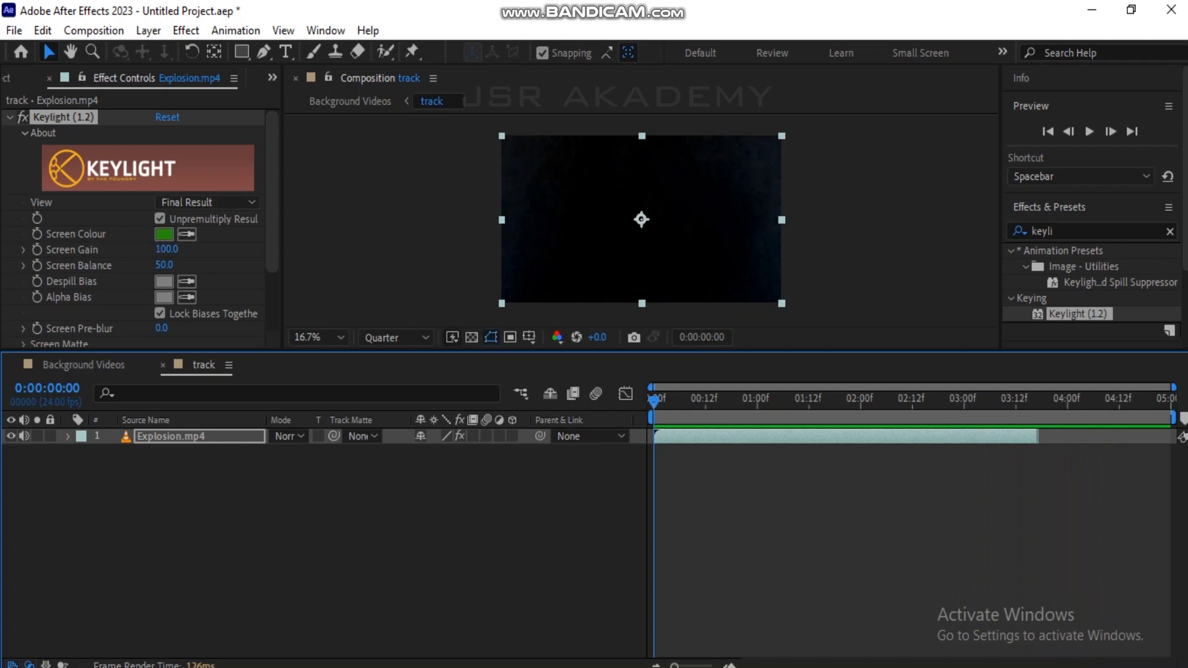
# Set Keylight's Screen Gain to 124 while checking the Screen Matte view, and restore the Final Result view.
pyautogui.click(207, 202)
pyautogui.click(216, 304)
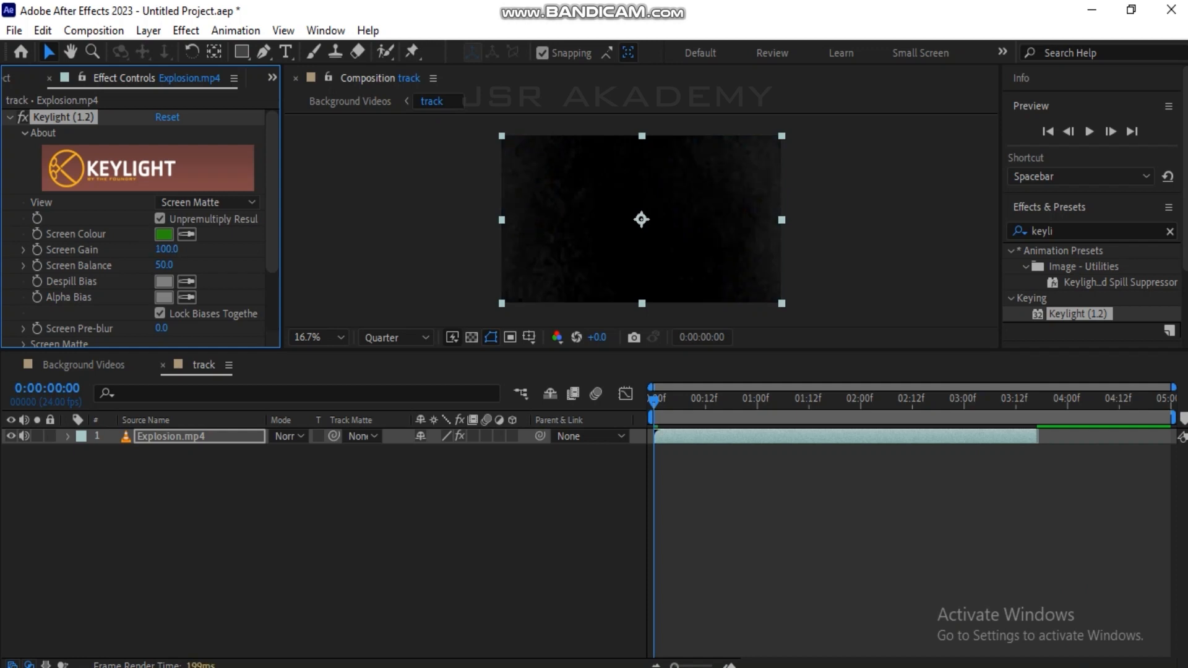
pyautogui.moveTo(167, 249); pyautogui.dragTo(172, 250)
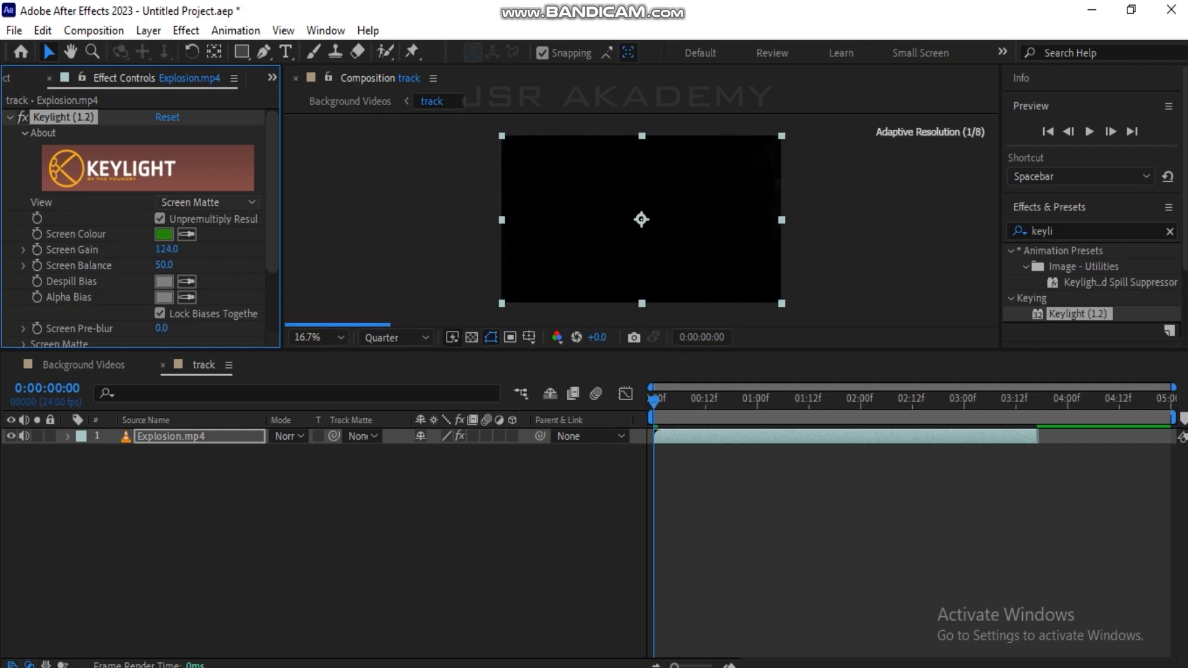
pyautogui.click(207, 202)
pyautogui.click(211, 426)
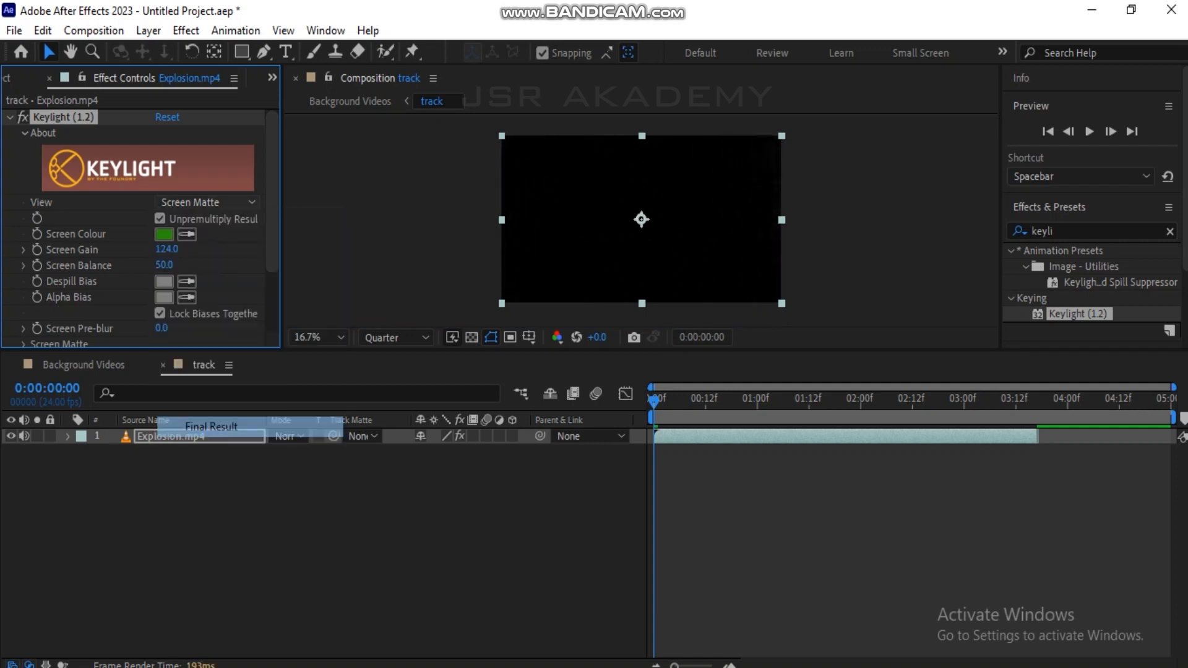
pyautogui.press('space')
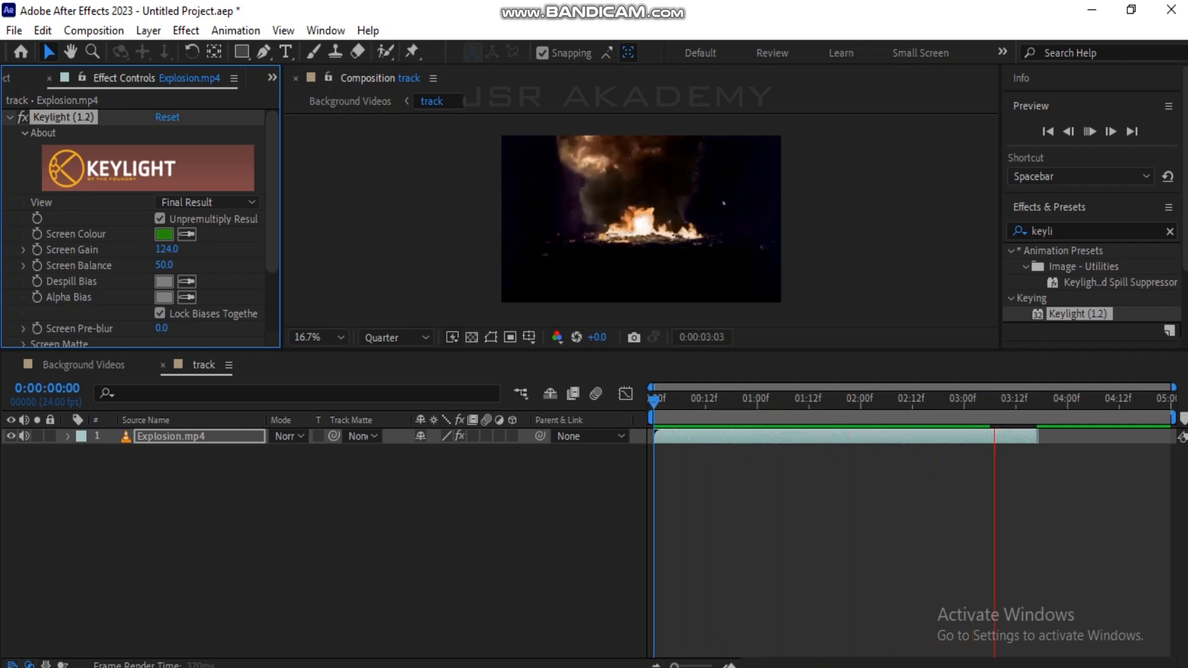
pyautogui.press('space')
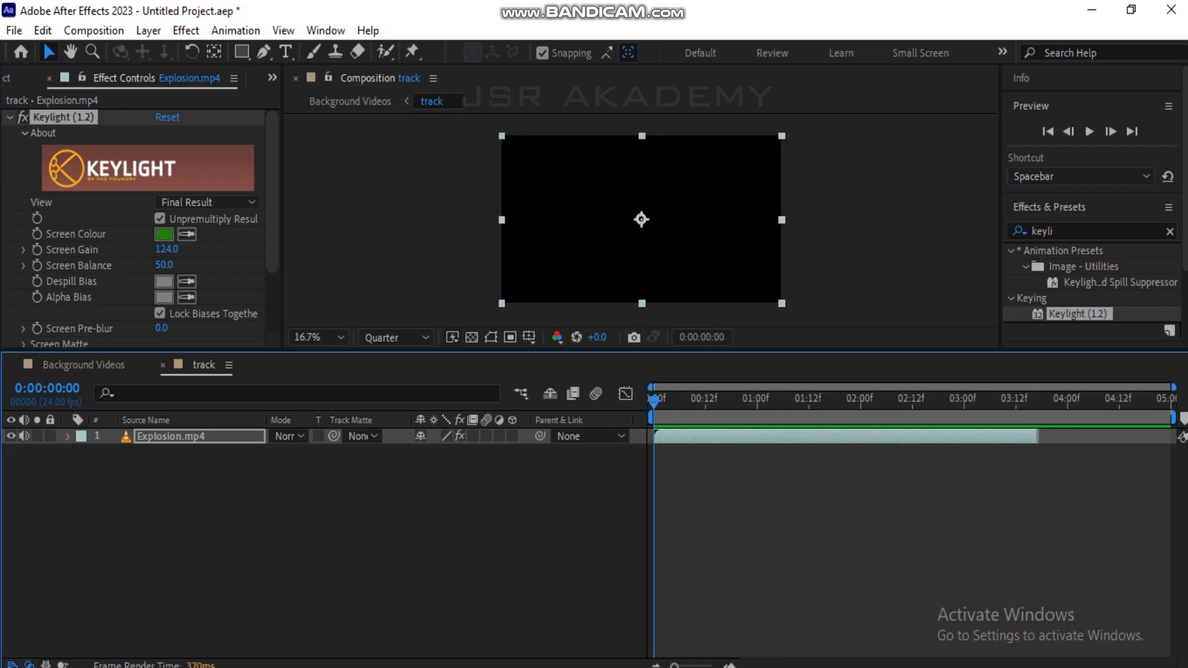
# Close the track composition and play back the explosion composite in Background Videos.
pyautogui.hotkey('ctrl', 'w')
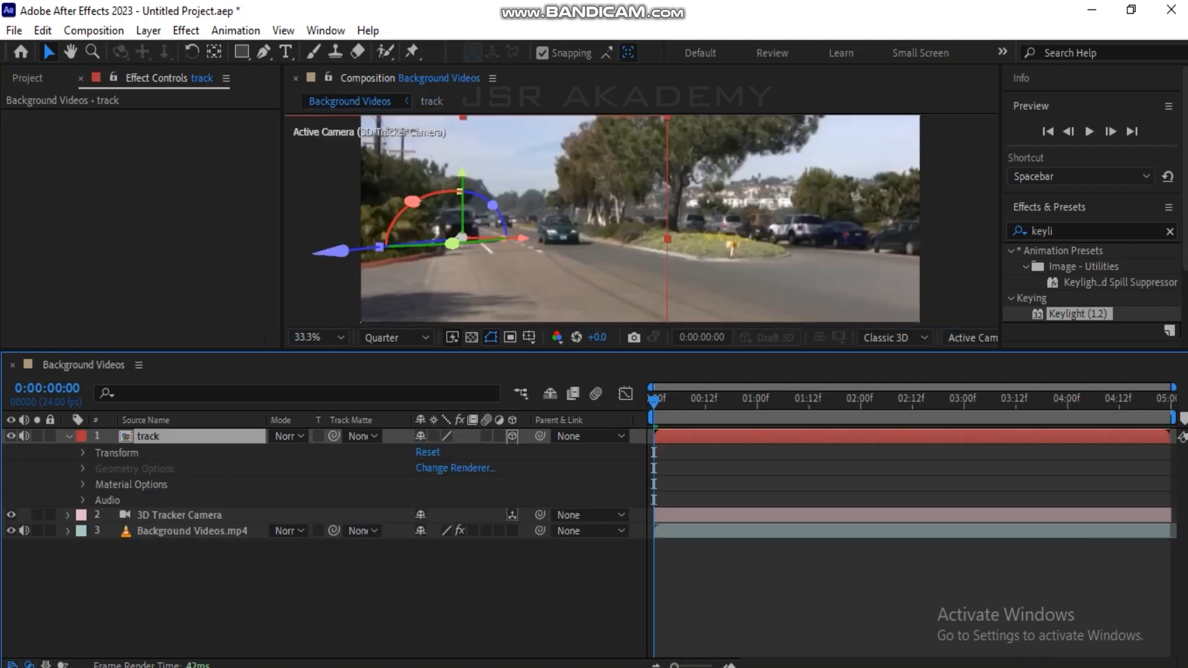
pyautogui.press('space')
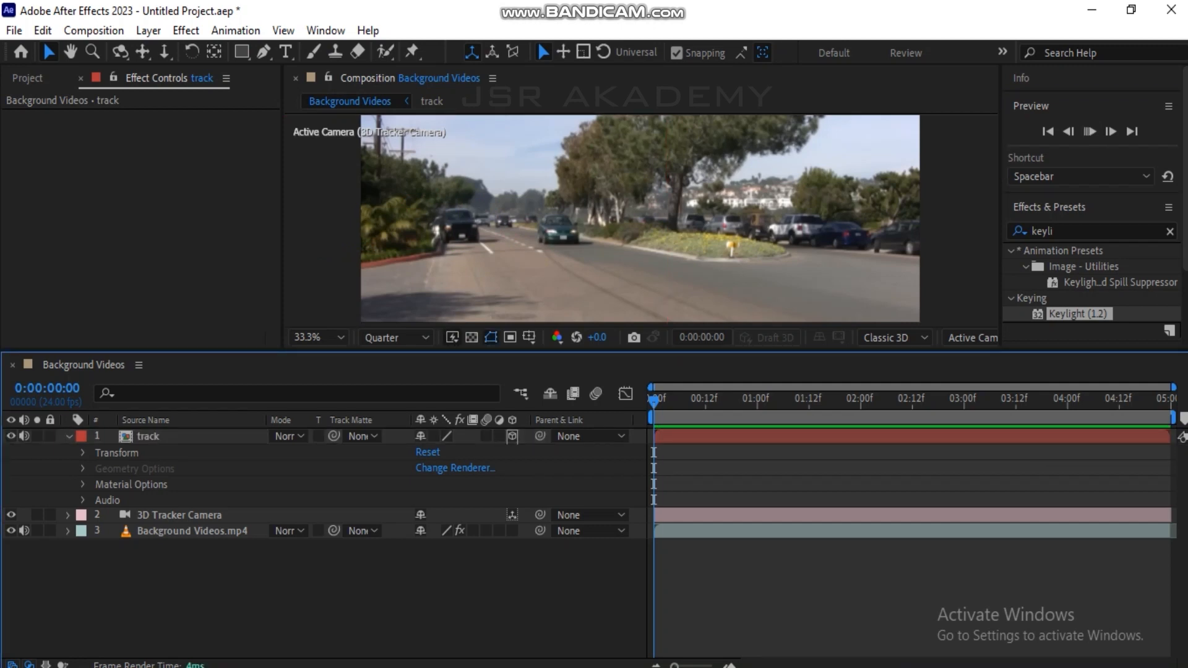
pyautogui.press('space')
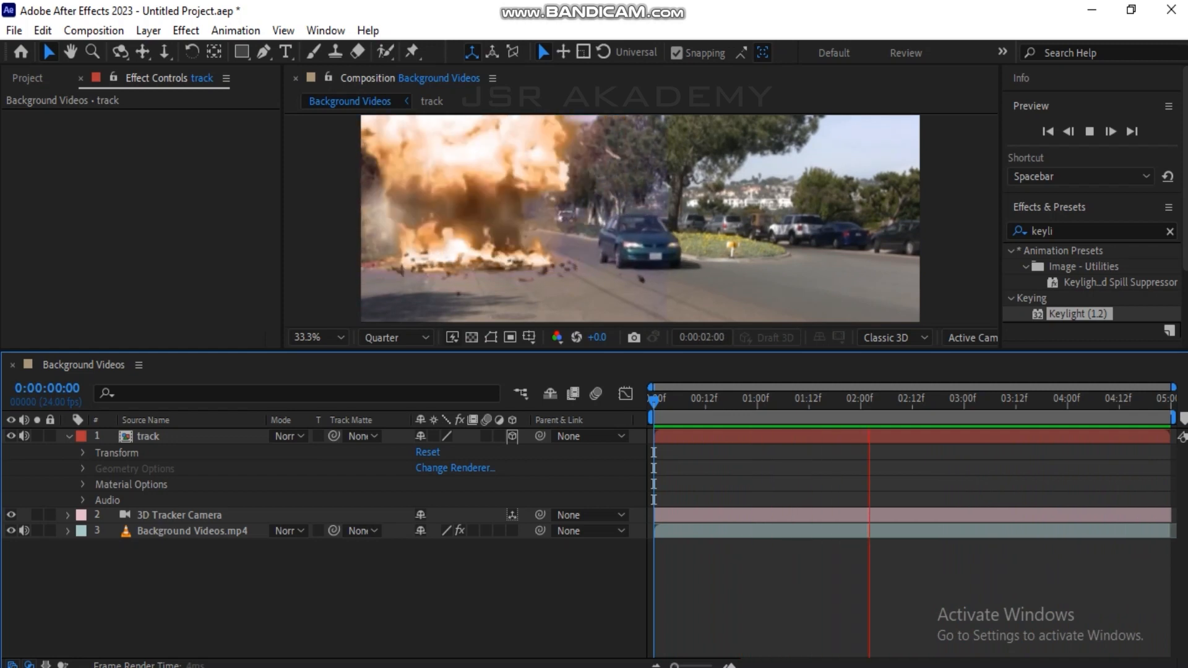
pyautogui.press('space')
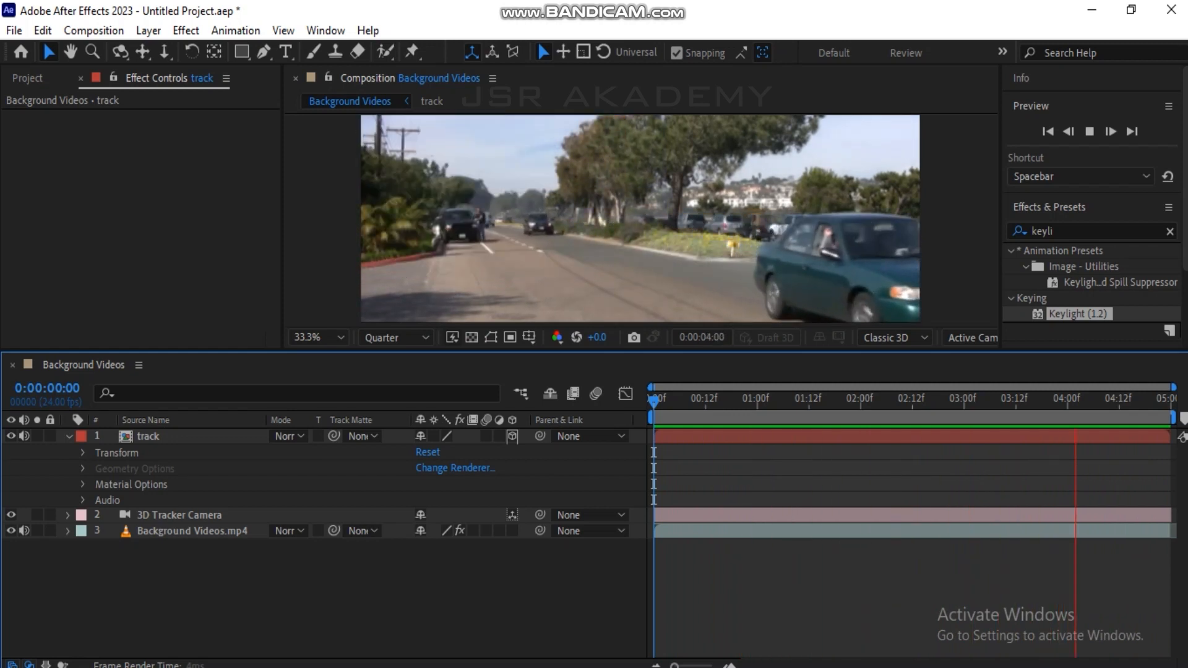